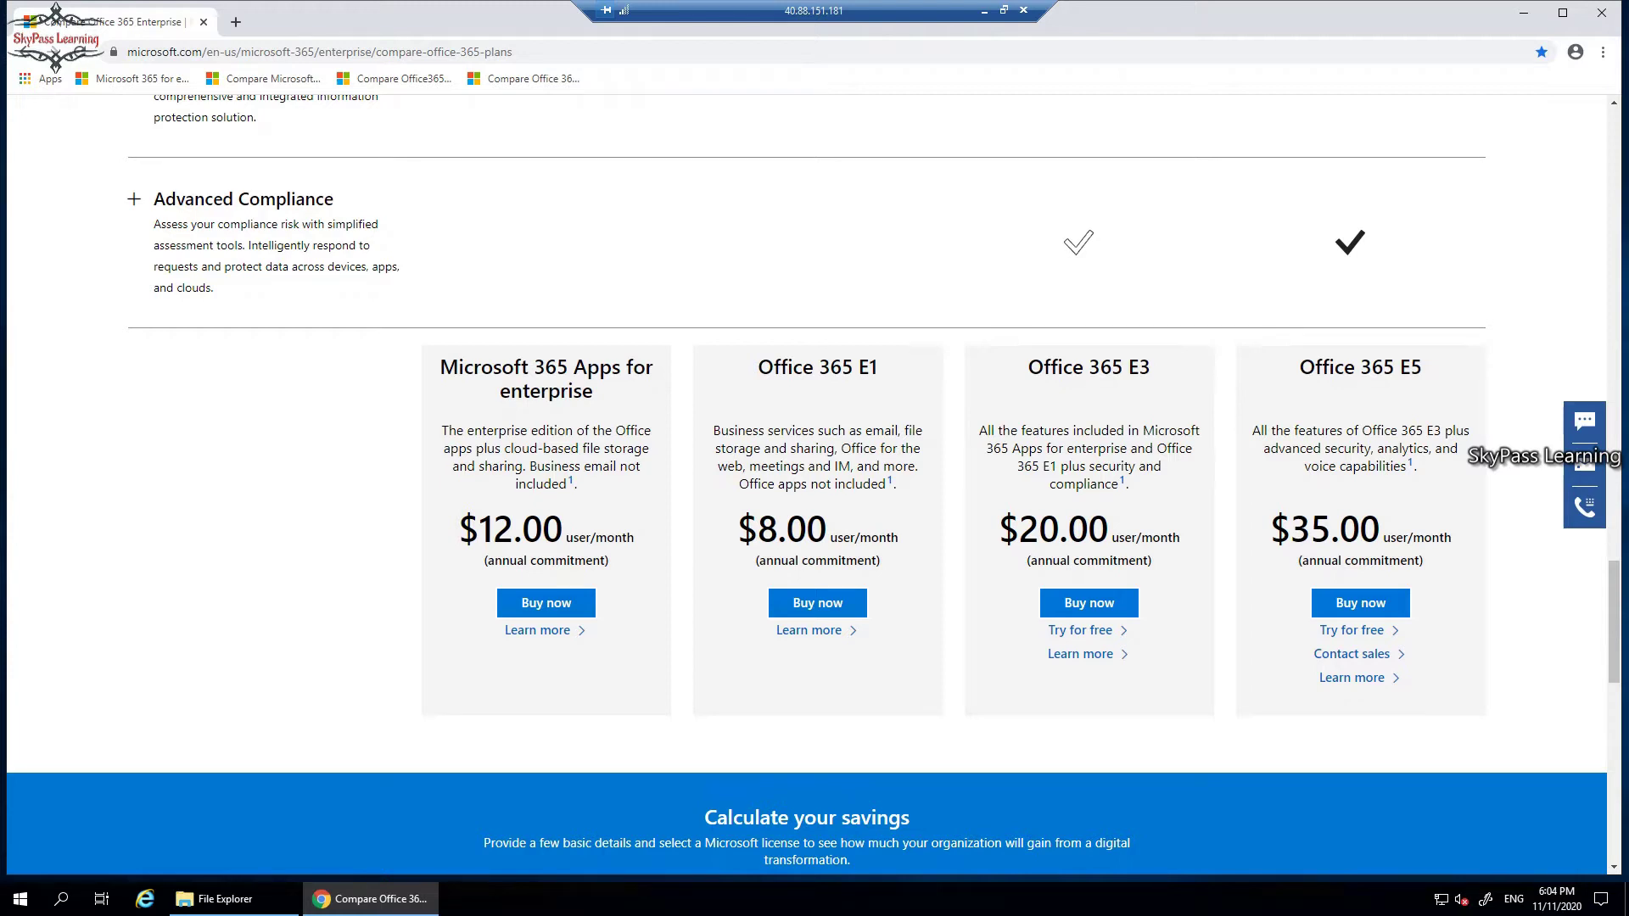
Find the Office 365 E3 free trial offer on the plan comparison page.
key(ctrl+l)
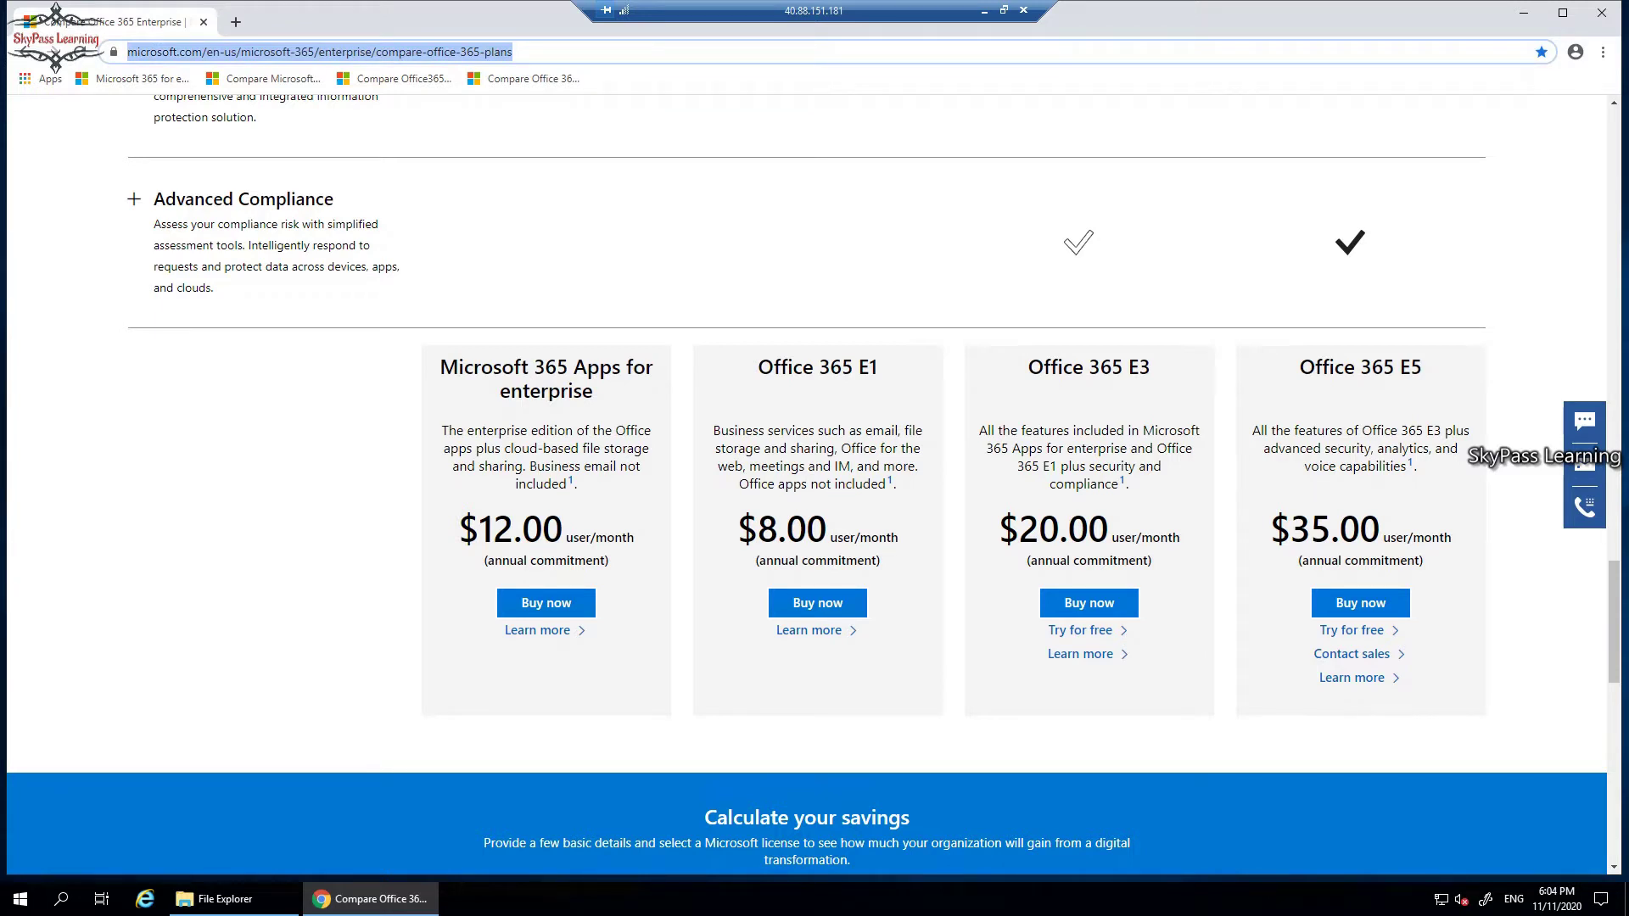
scroll(806, 484, up, 6)
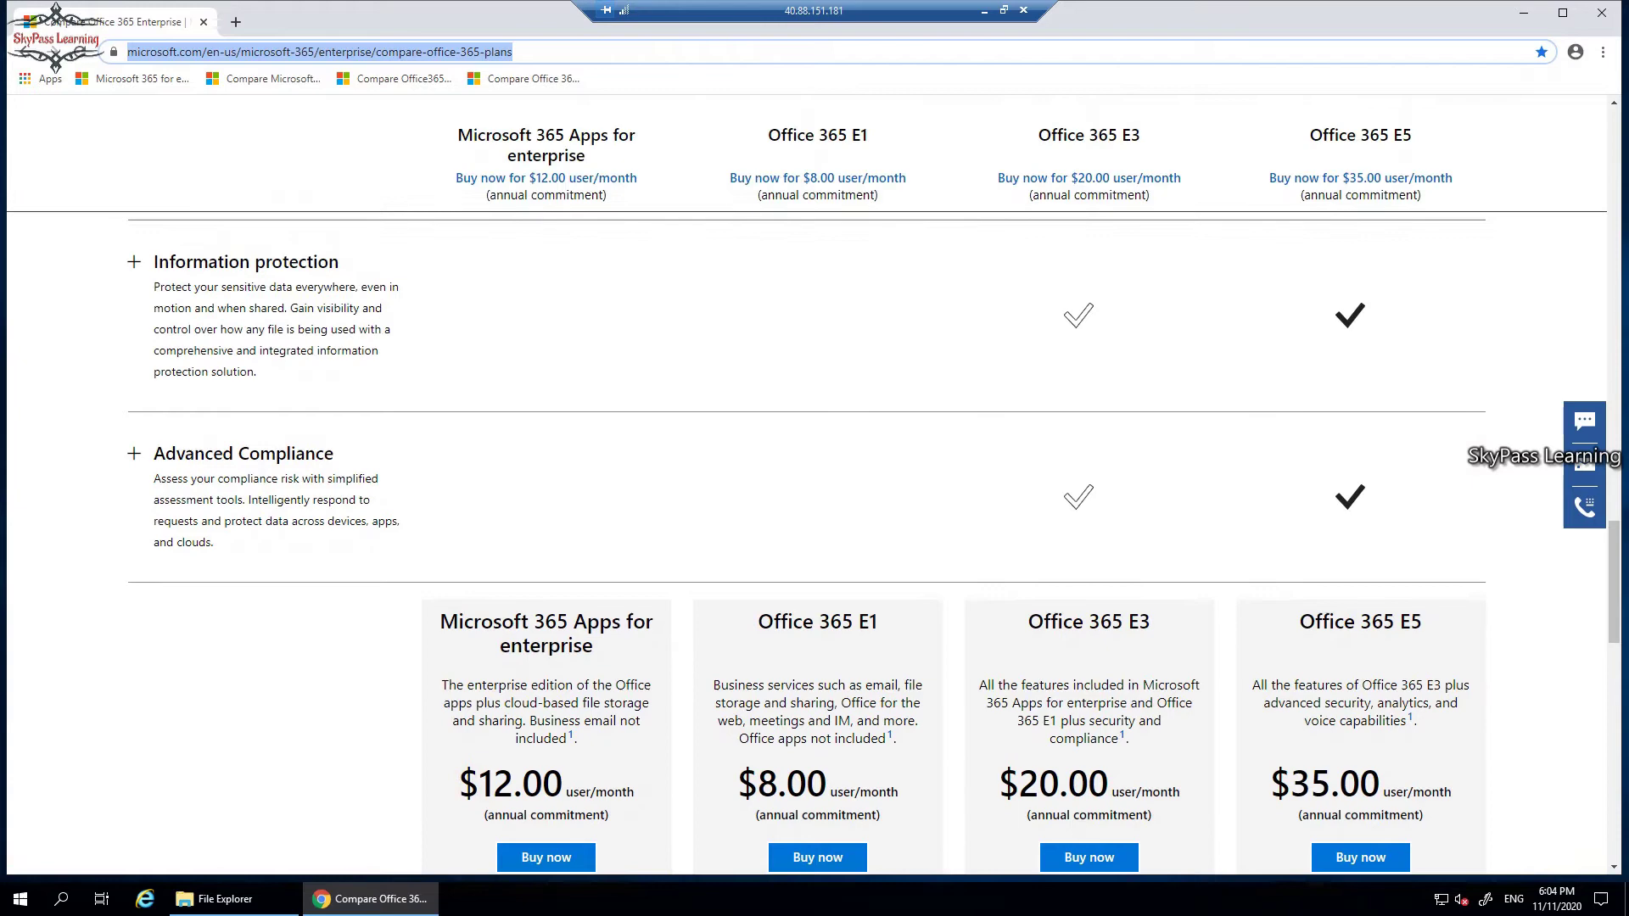
scroll(806, 483, down, 7)
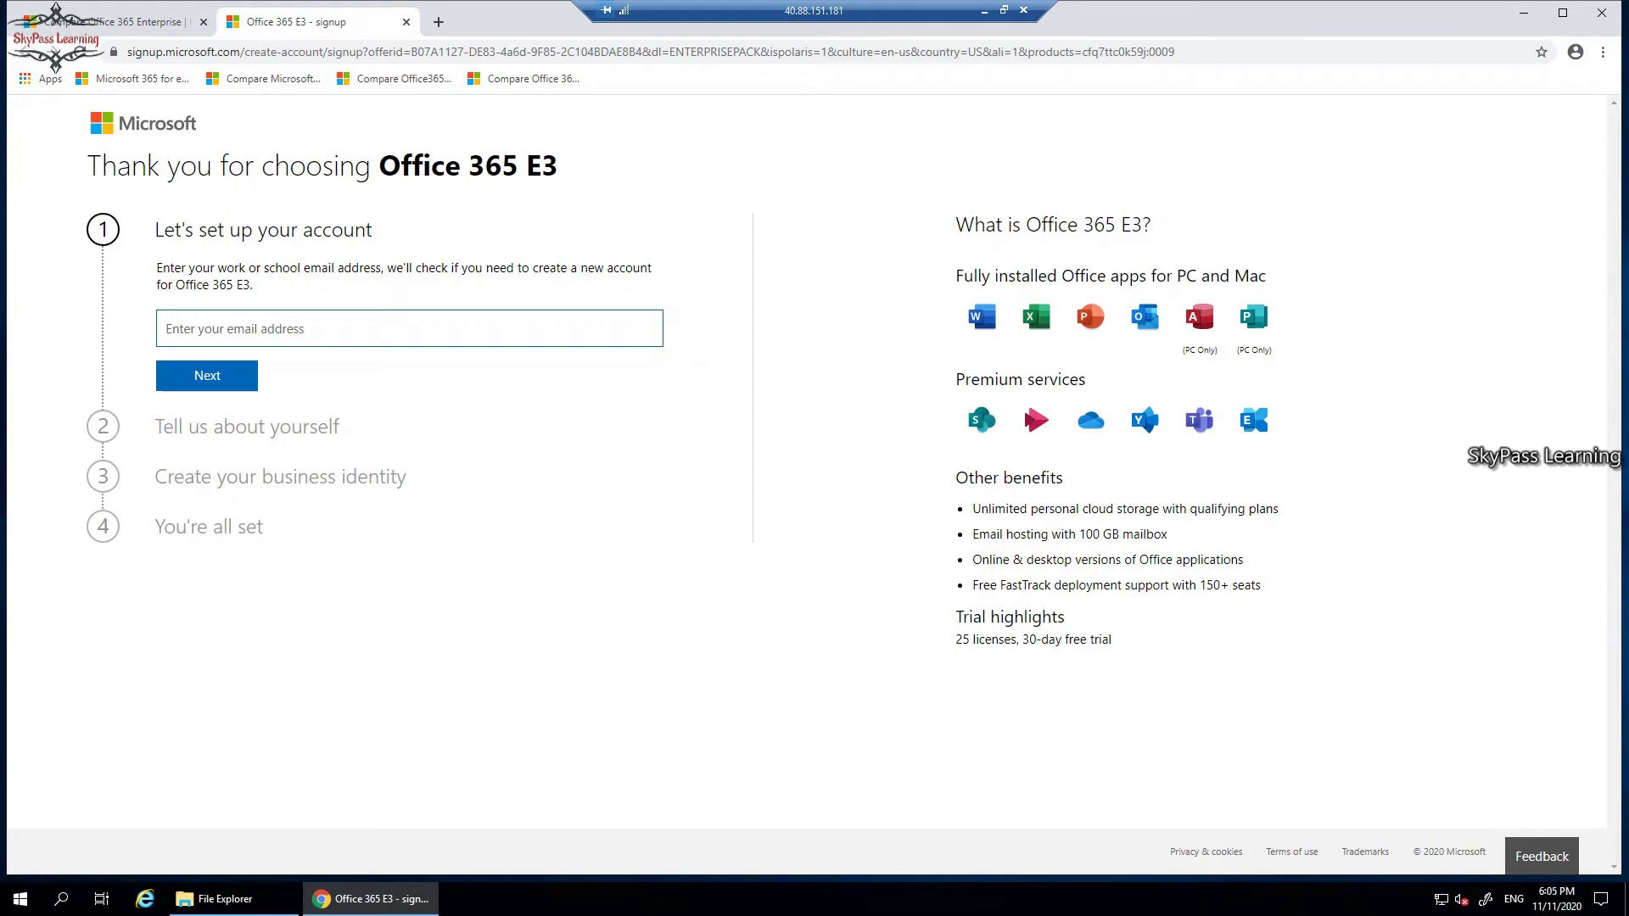
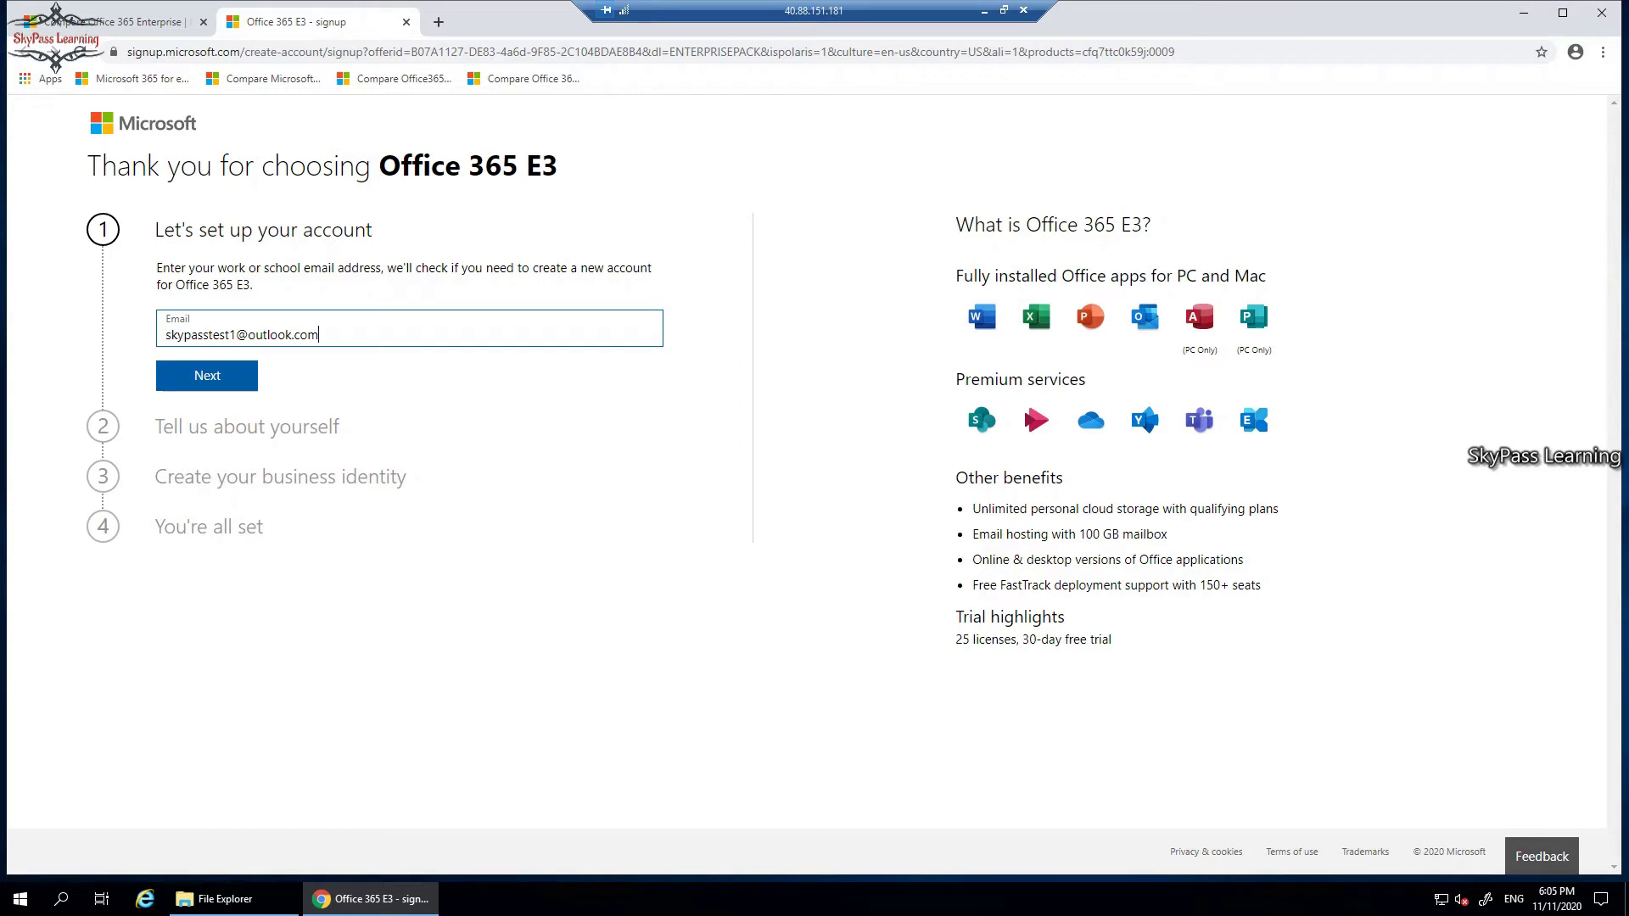
Enter the sign-up email address and submit it for an account check.
key(Return)
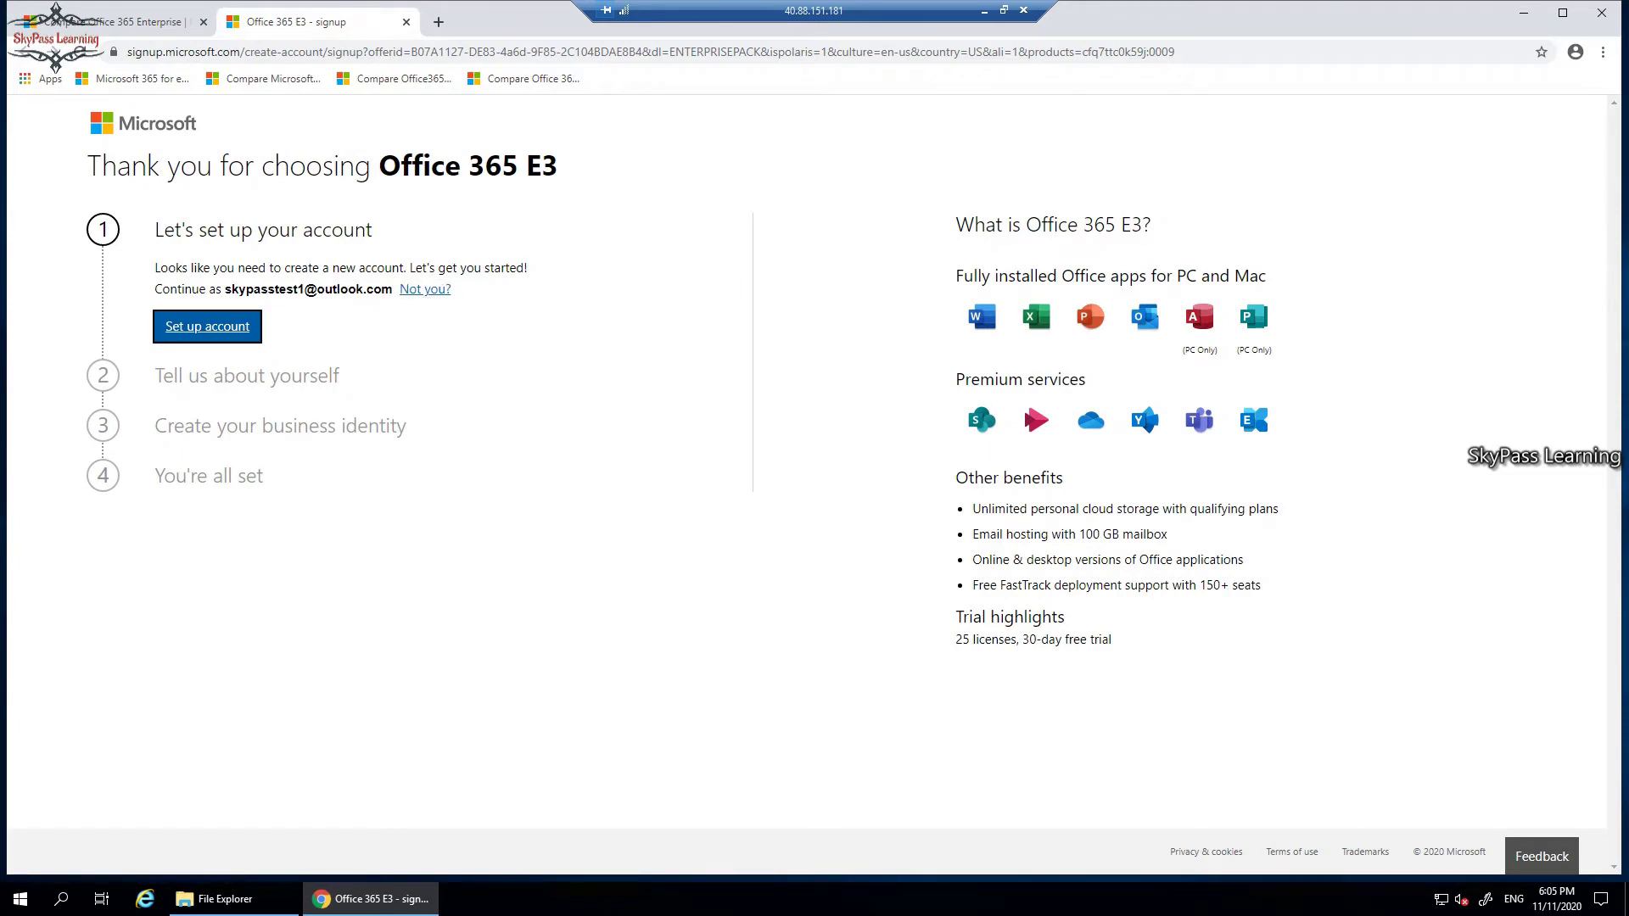
Start account setup and fill in the first and last name, skipping the middle name.
key(Return)
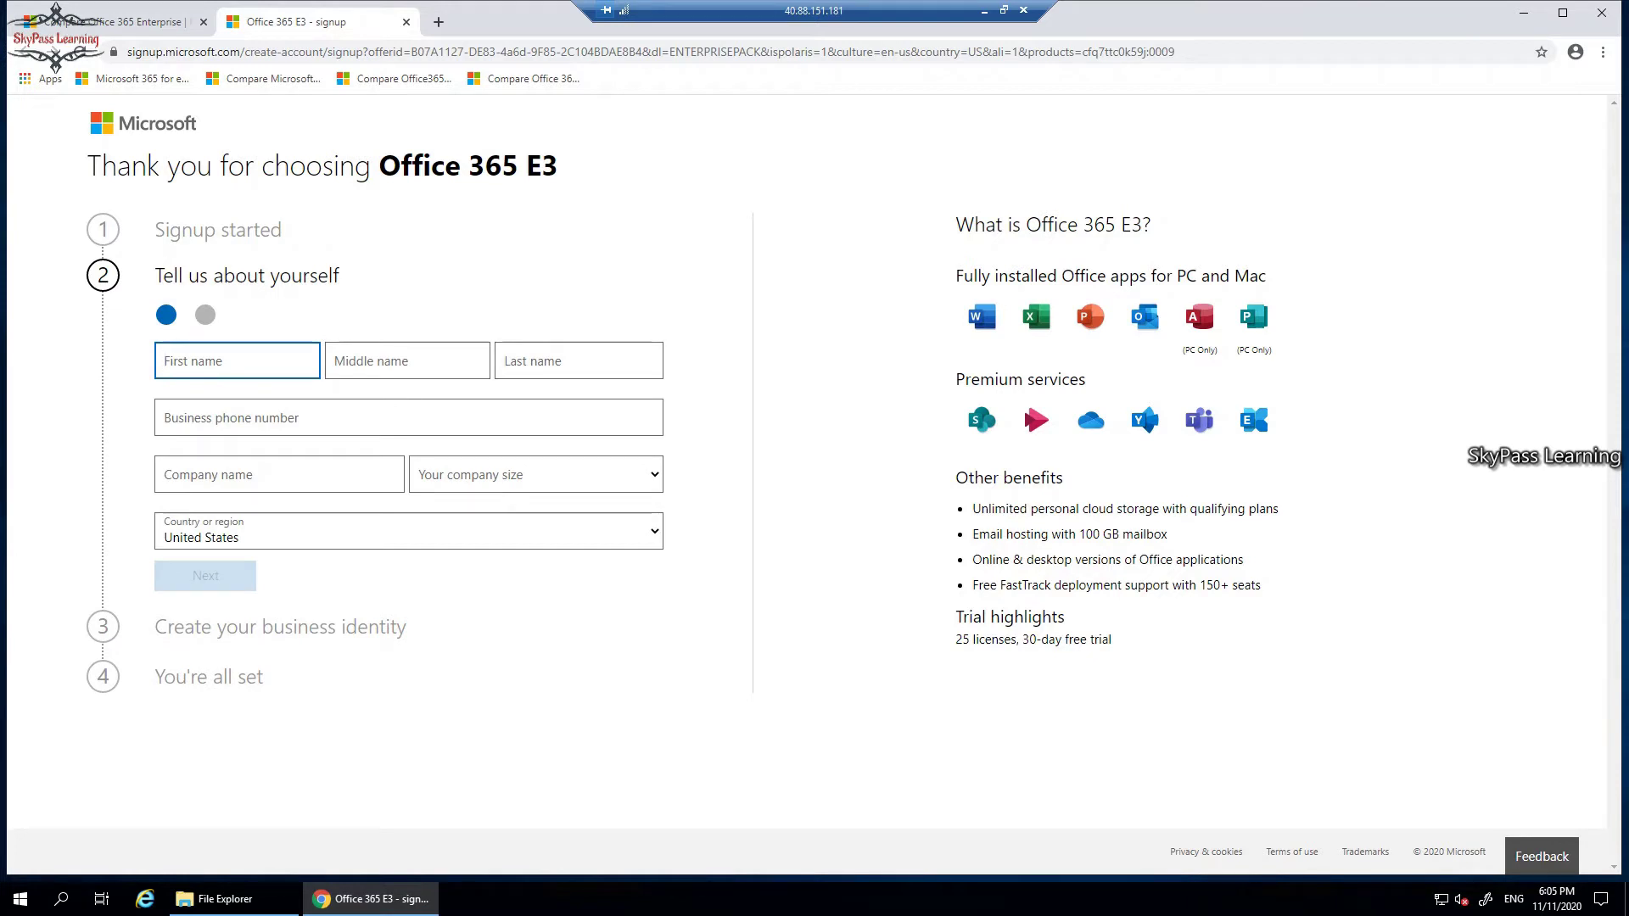
text(Skypass)
key(Tab)
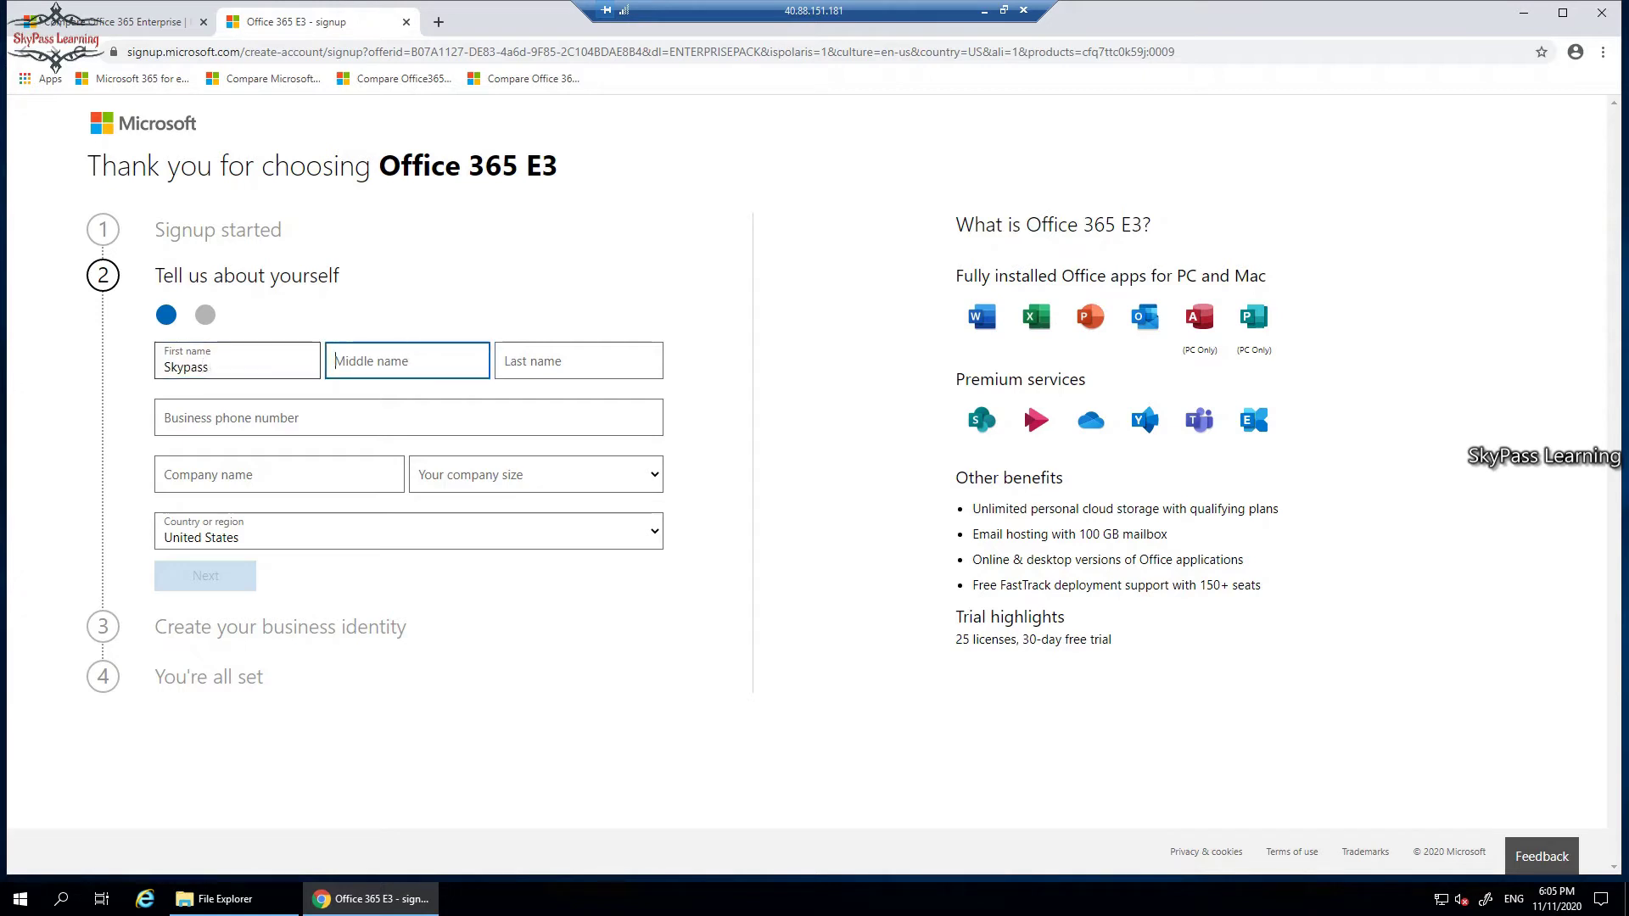
key(Tab)
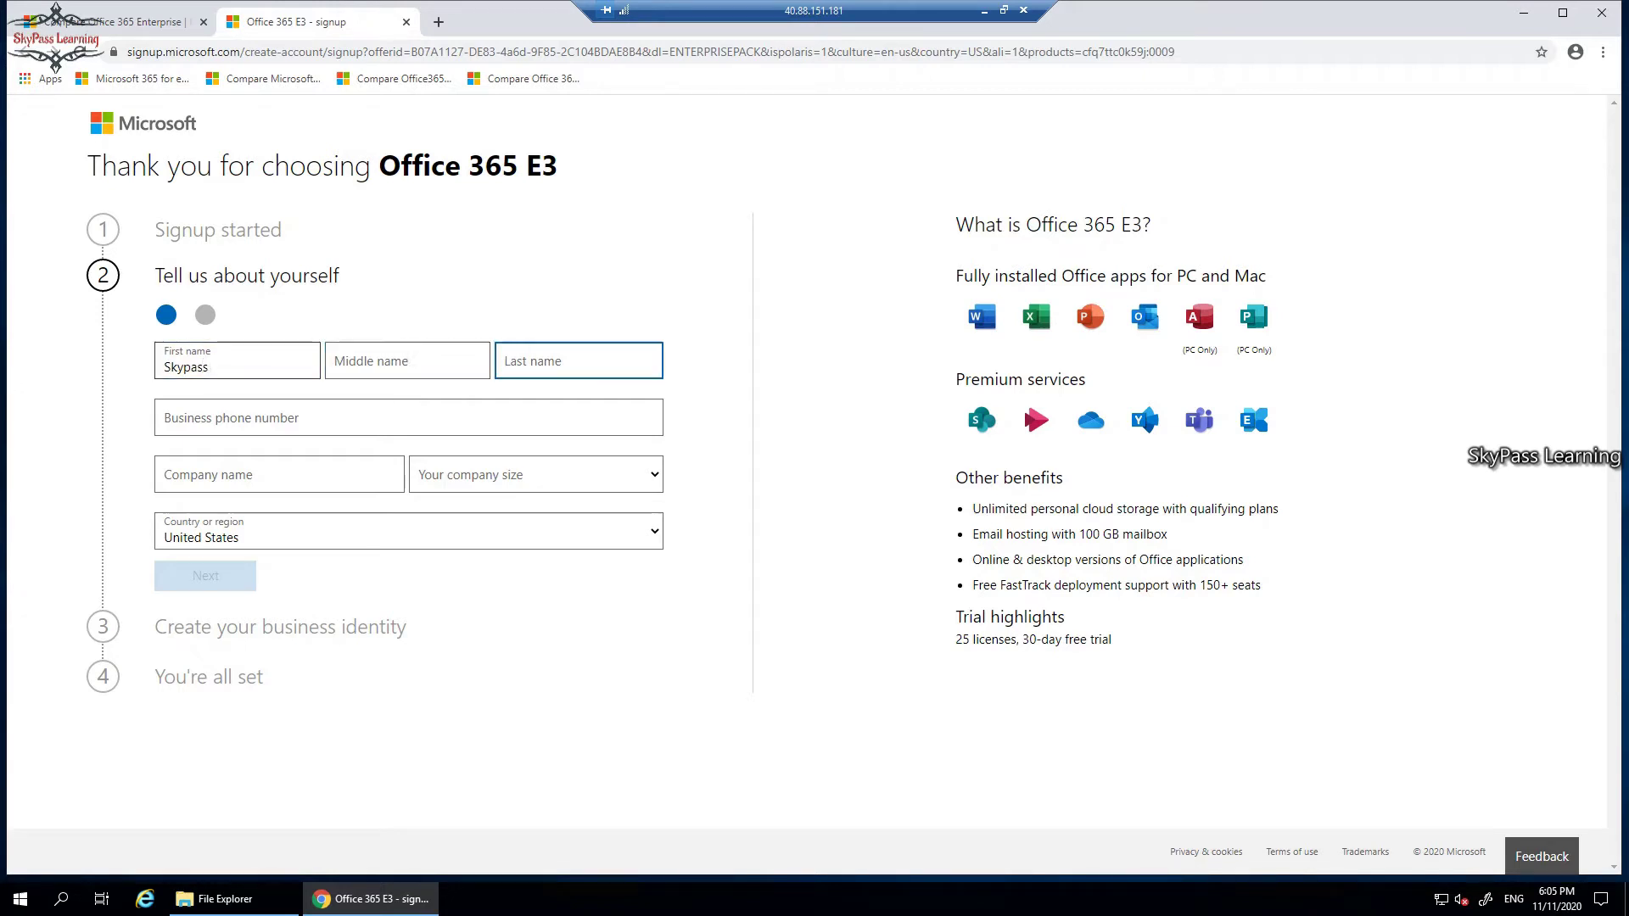
text(Learning)
key(Tab)
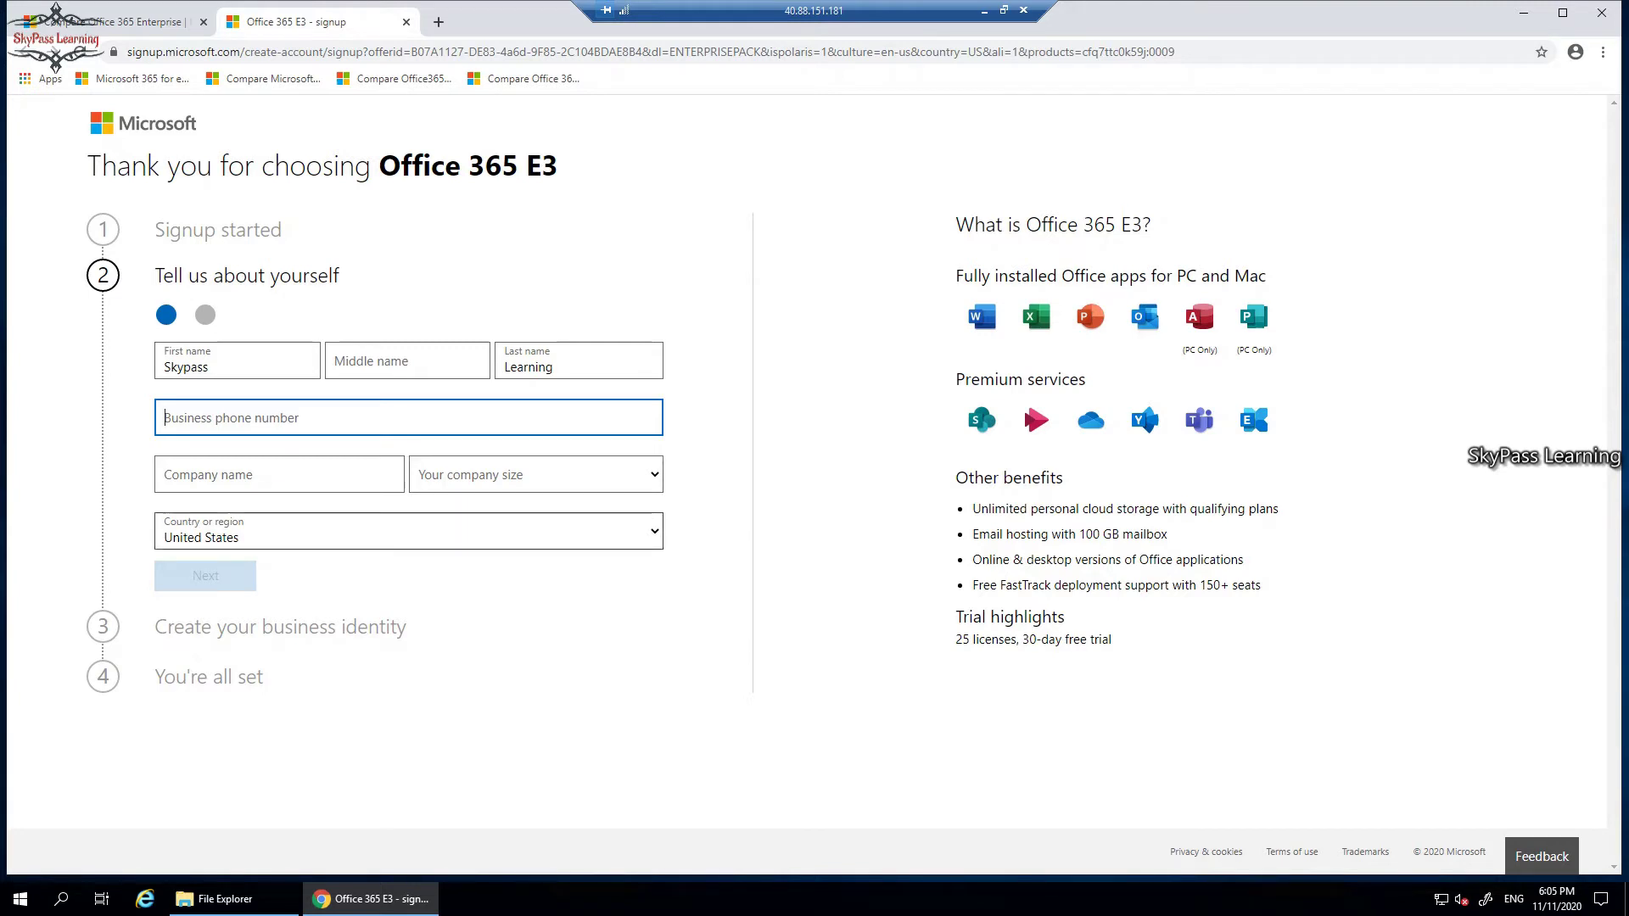
Set country to India, company name to SPL, and company size to 1000+ people.
click(408, 531)
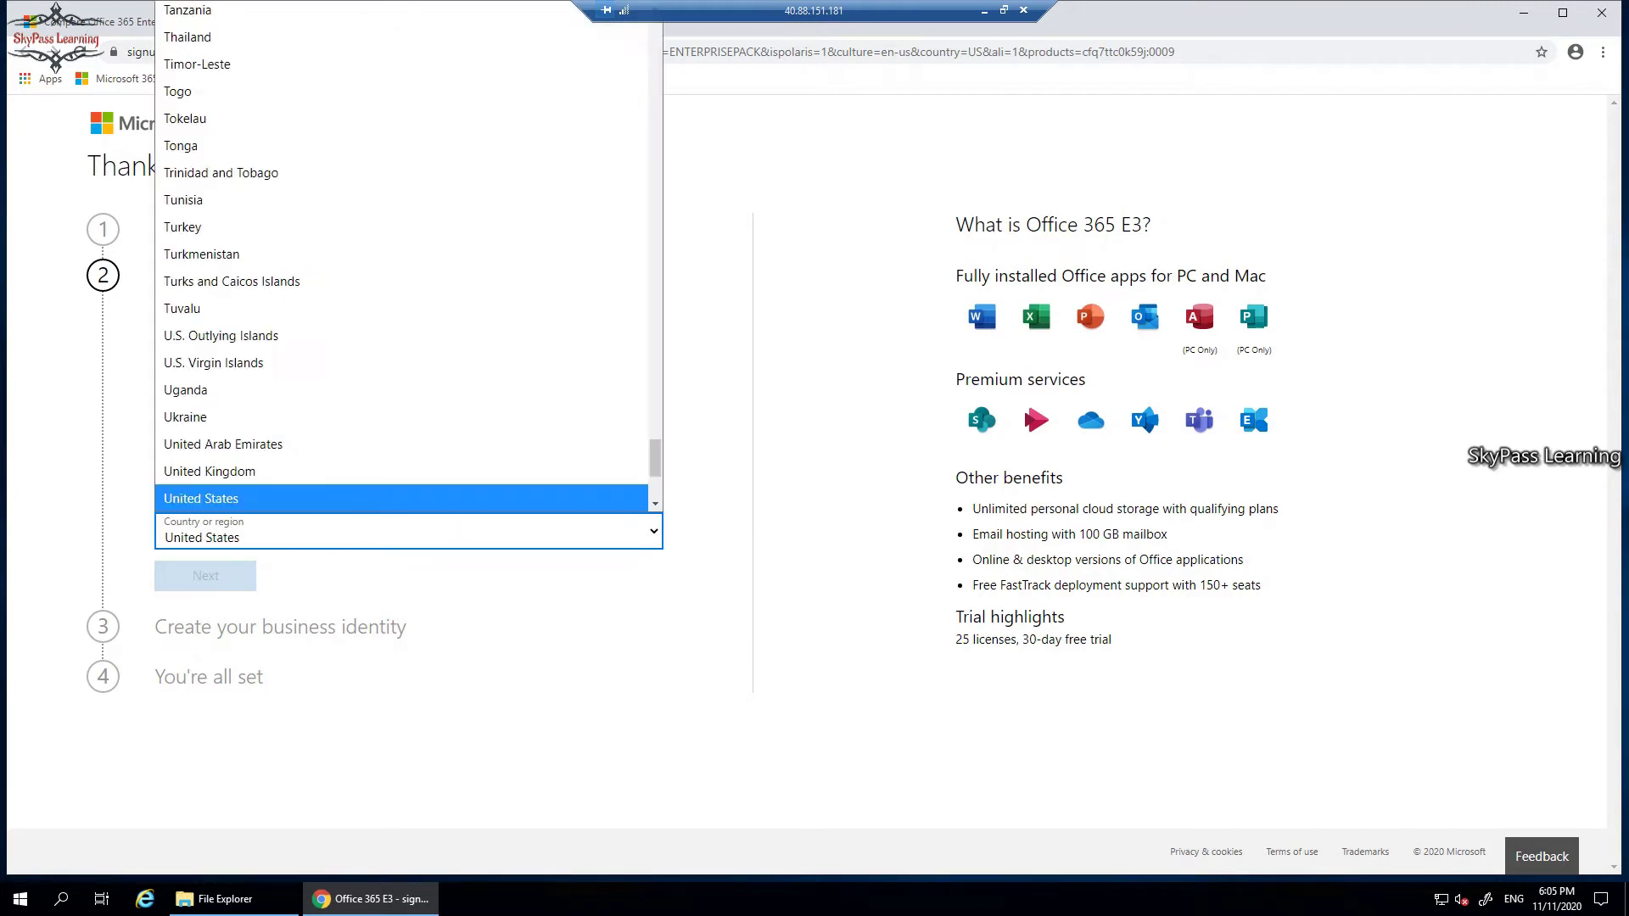
scroll(340, 199, down, 2)
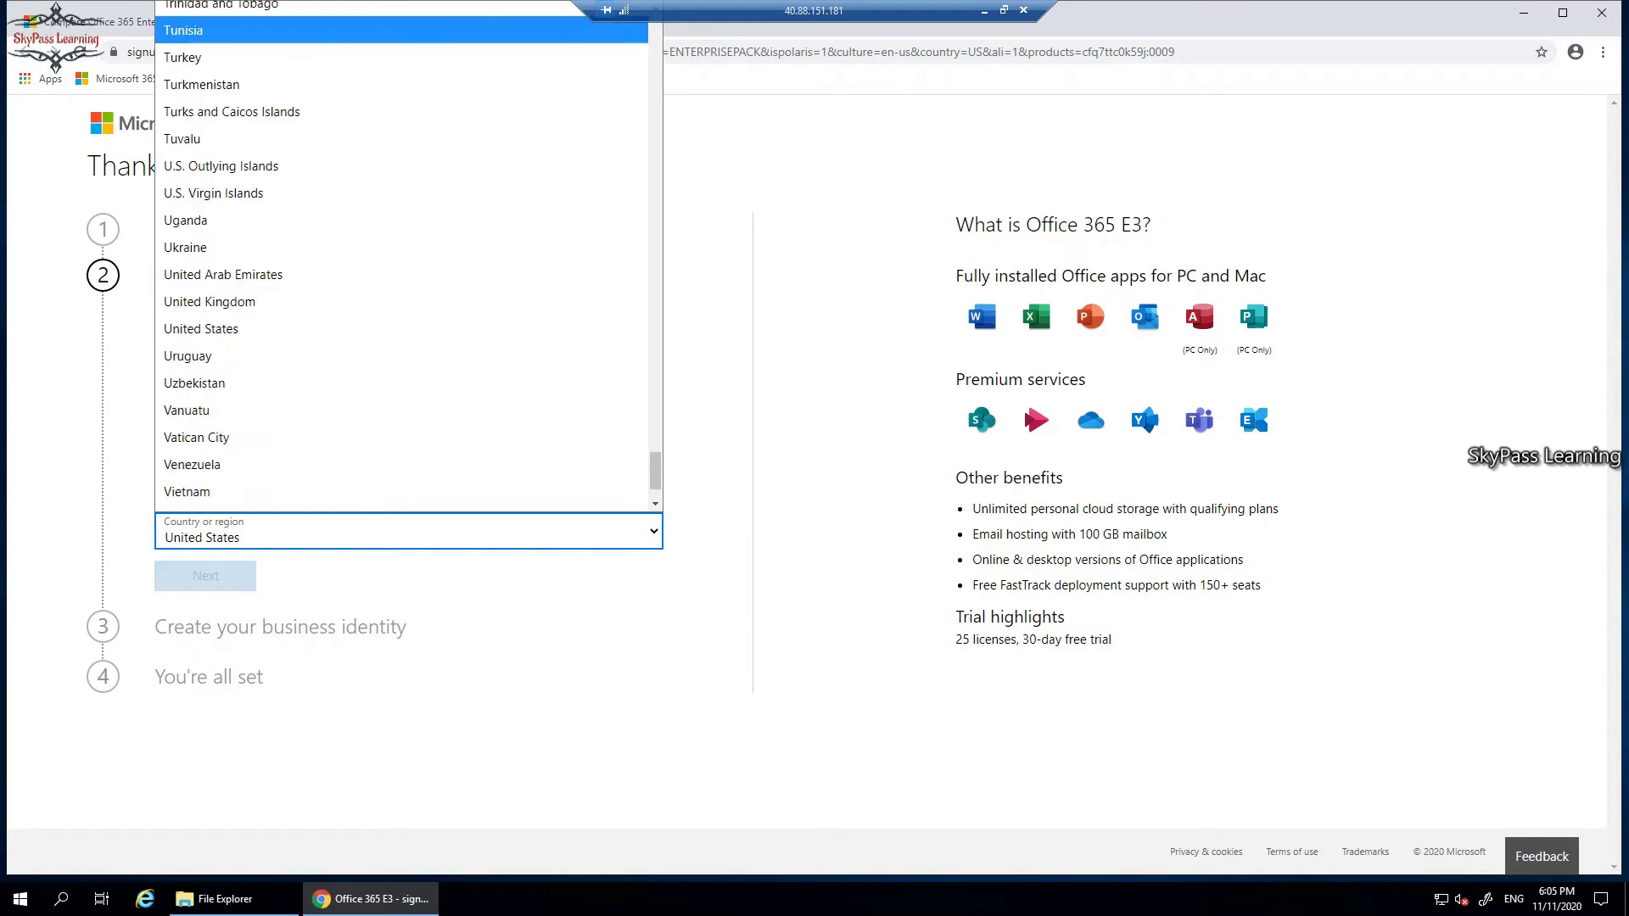
text(in)
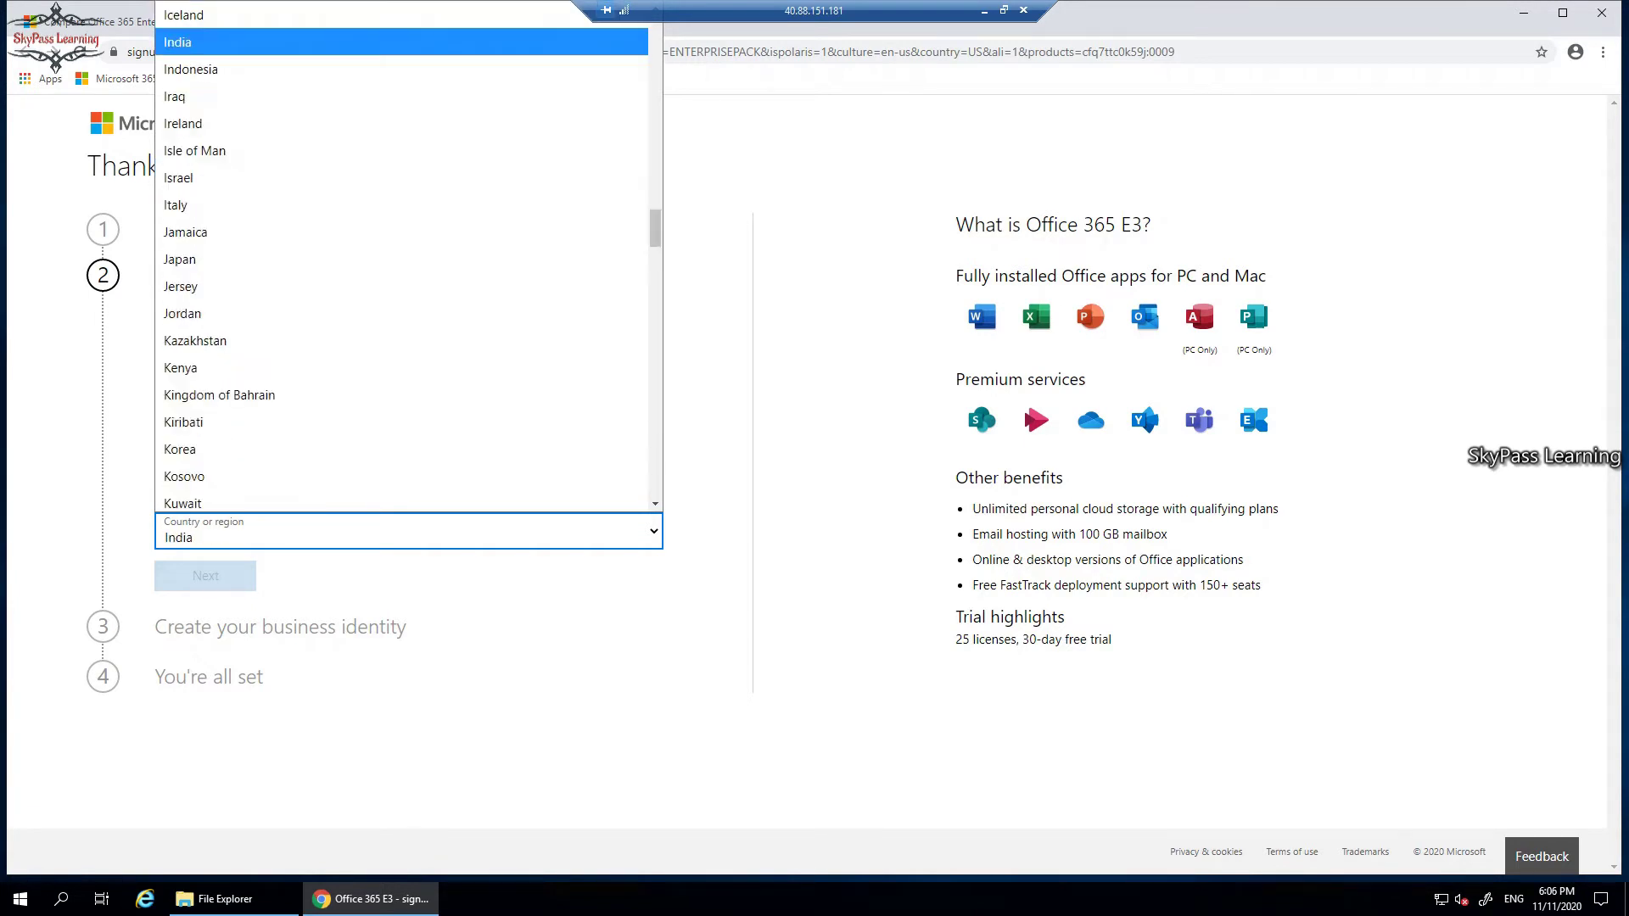
key(Return)
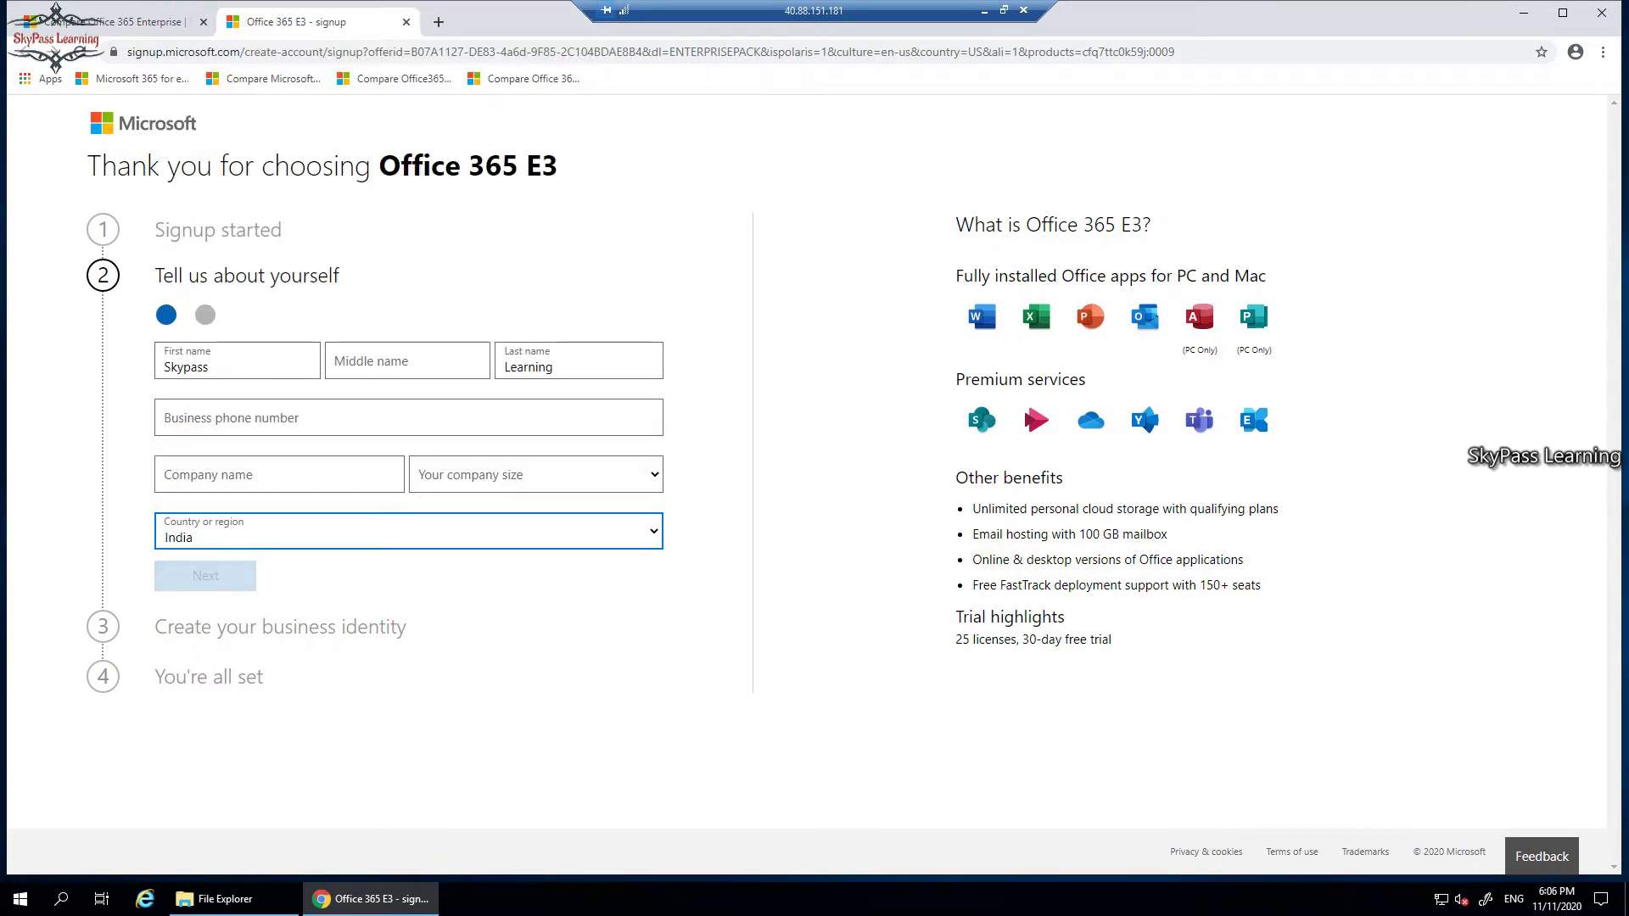
click(280, 474)
text(SPL)
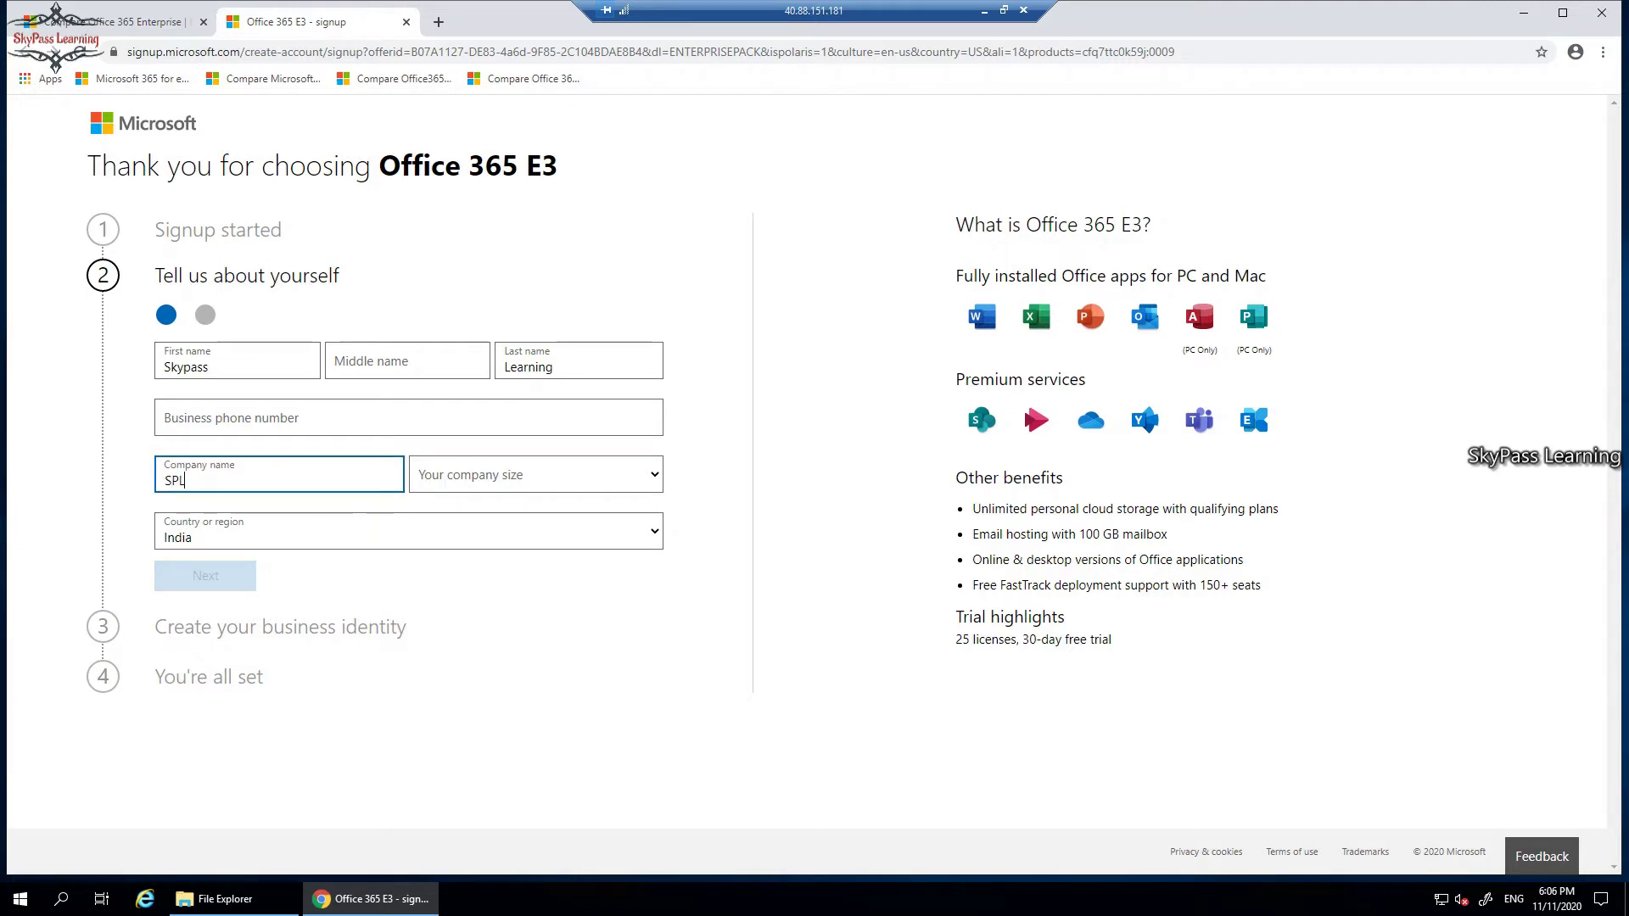
click(536, 475)
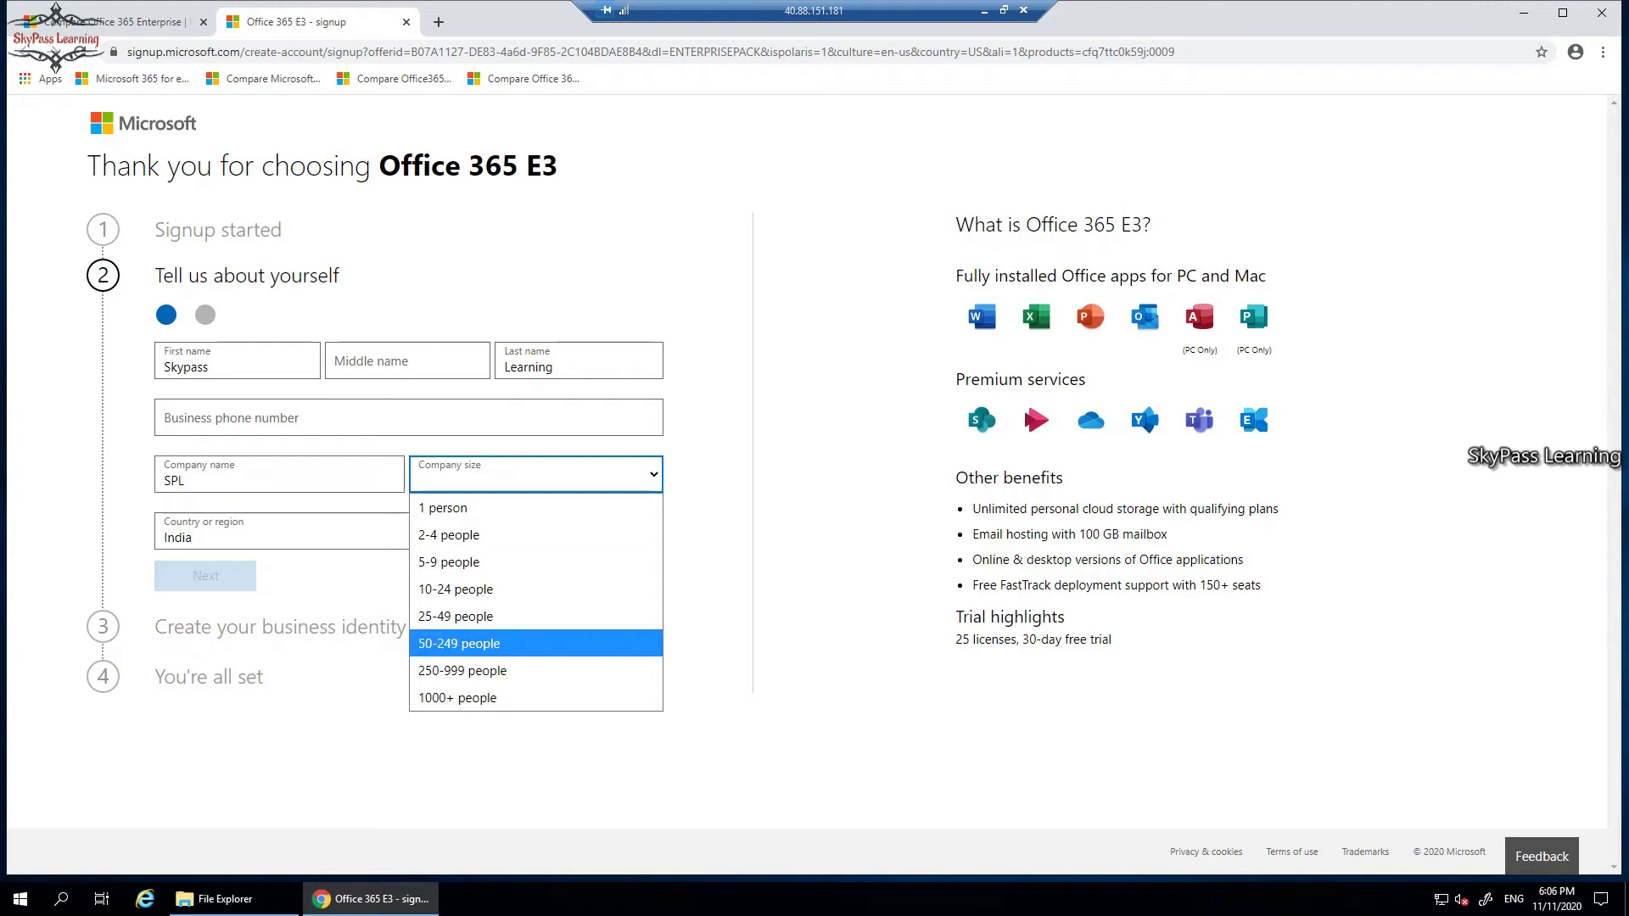
key(Down)
key(Down)
key(Return)
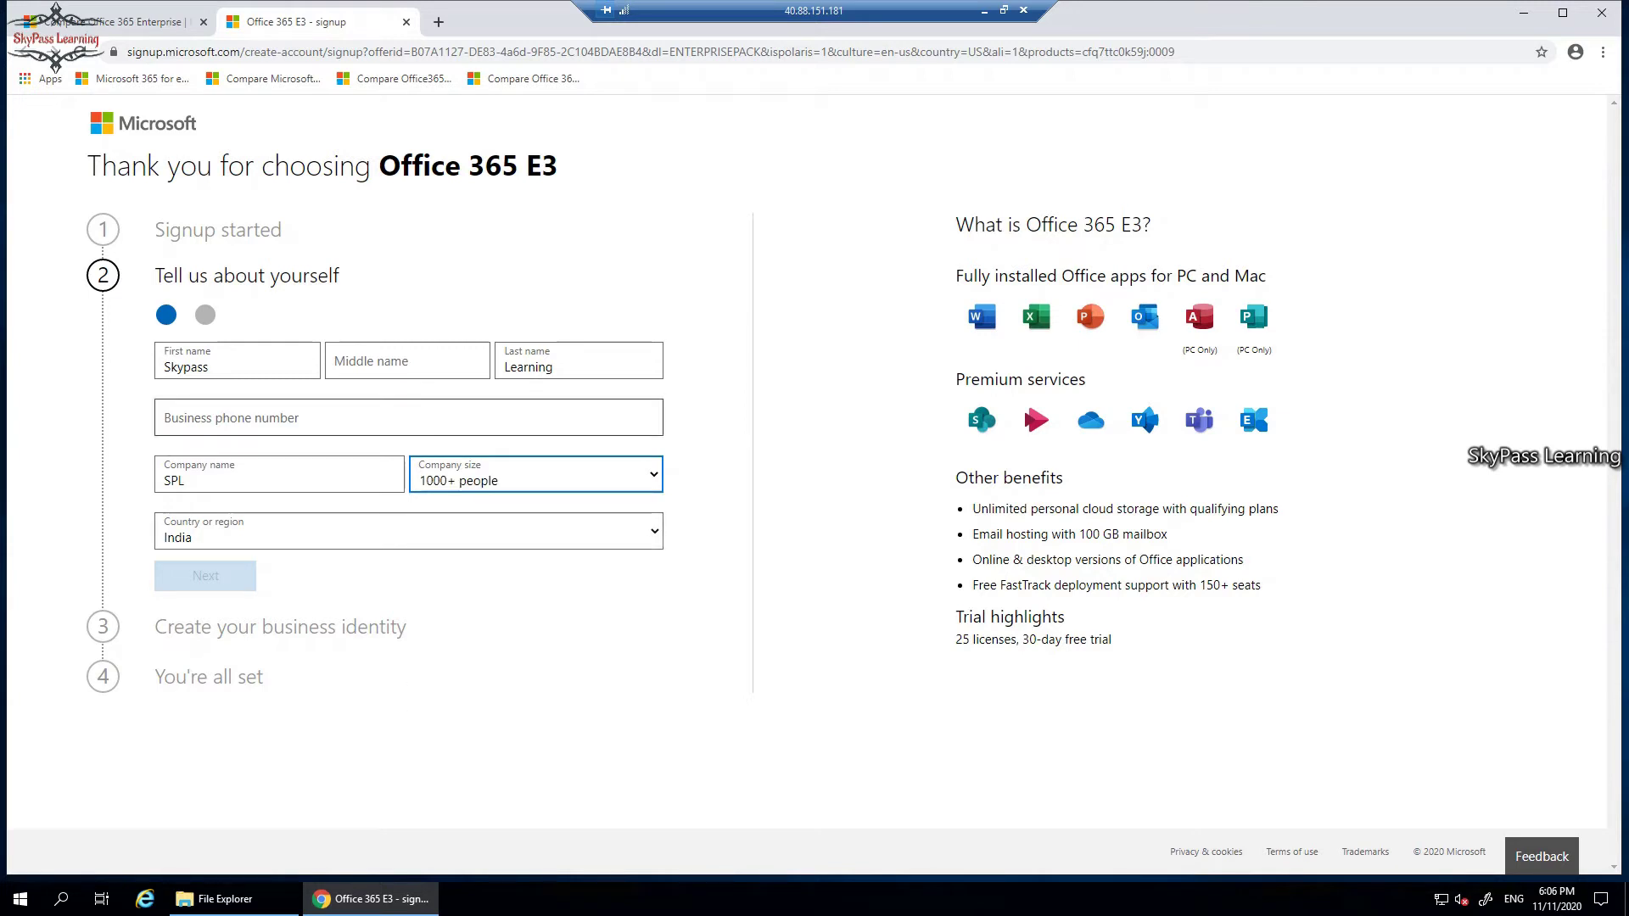
Enter the business phone number and submit the details.
click(254, 417)
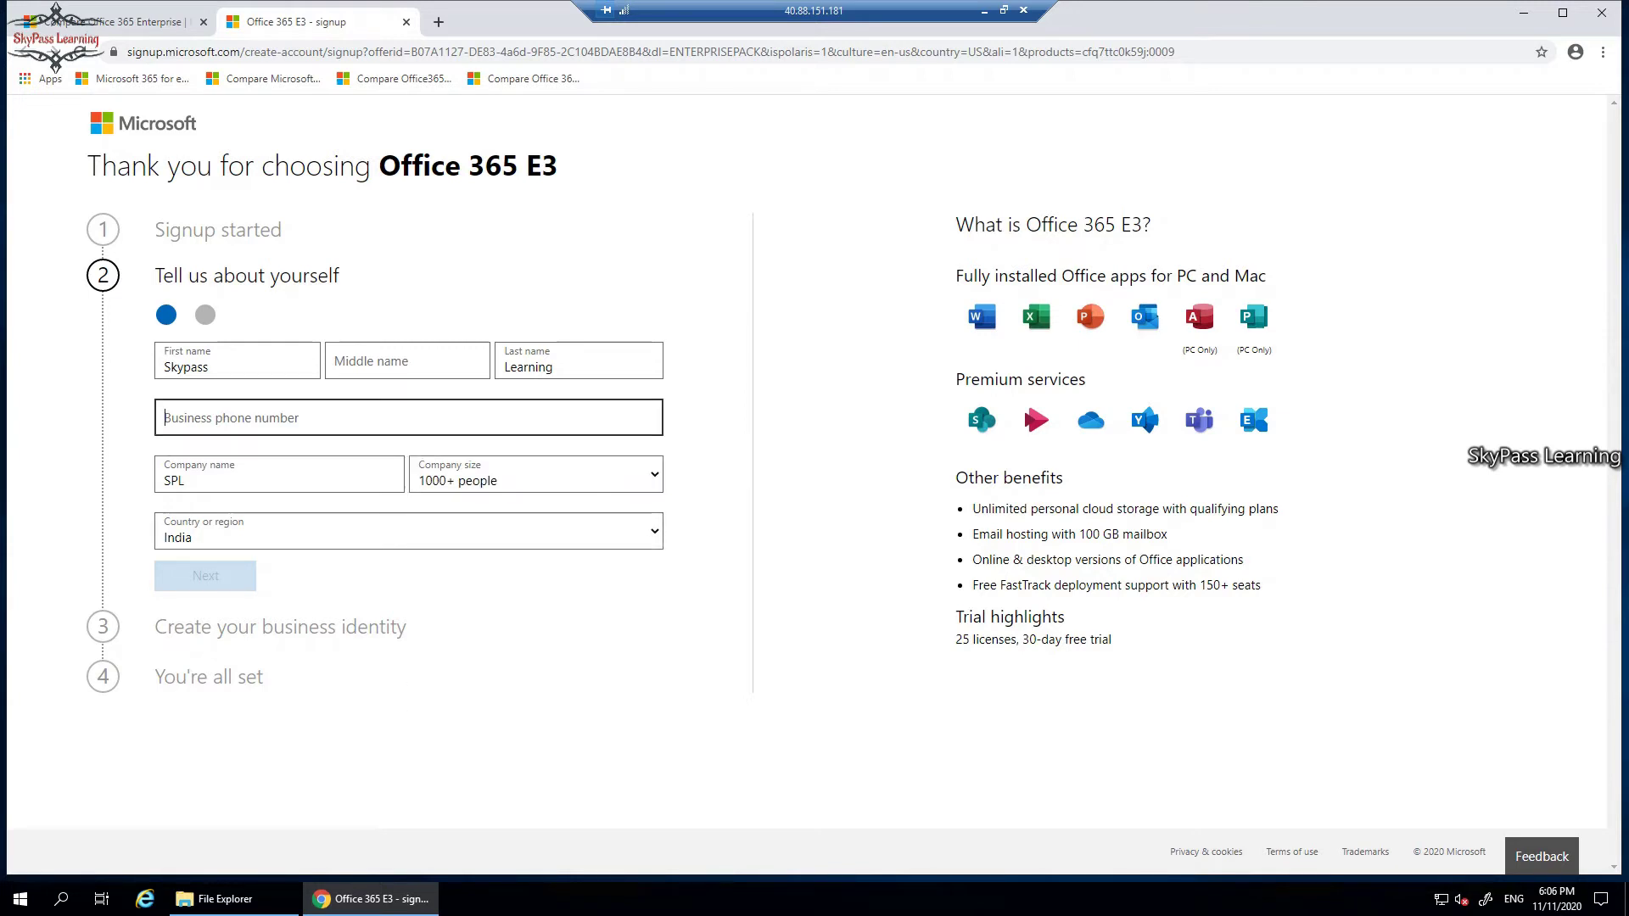
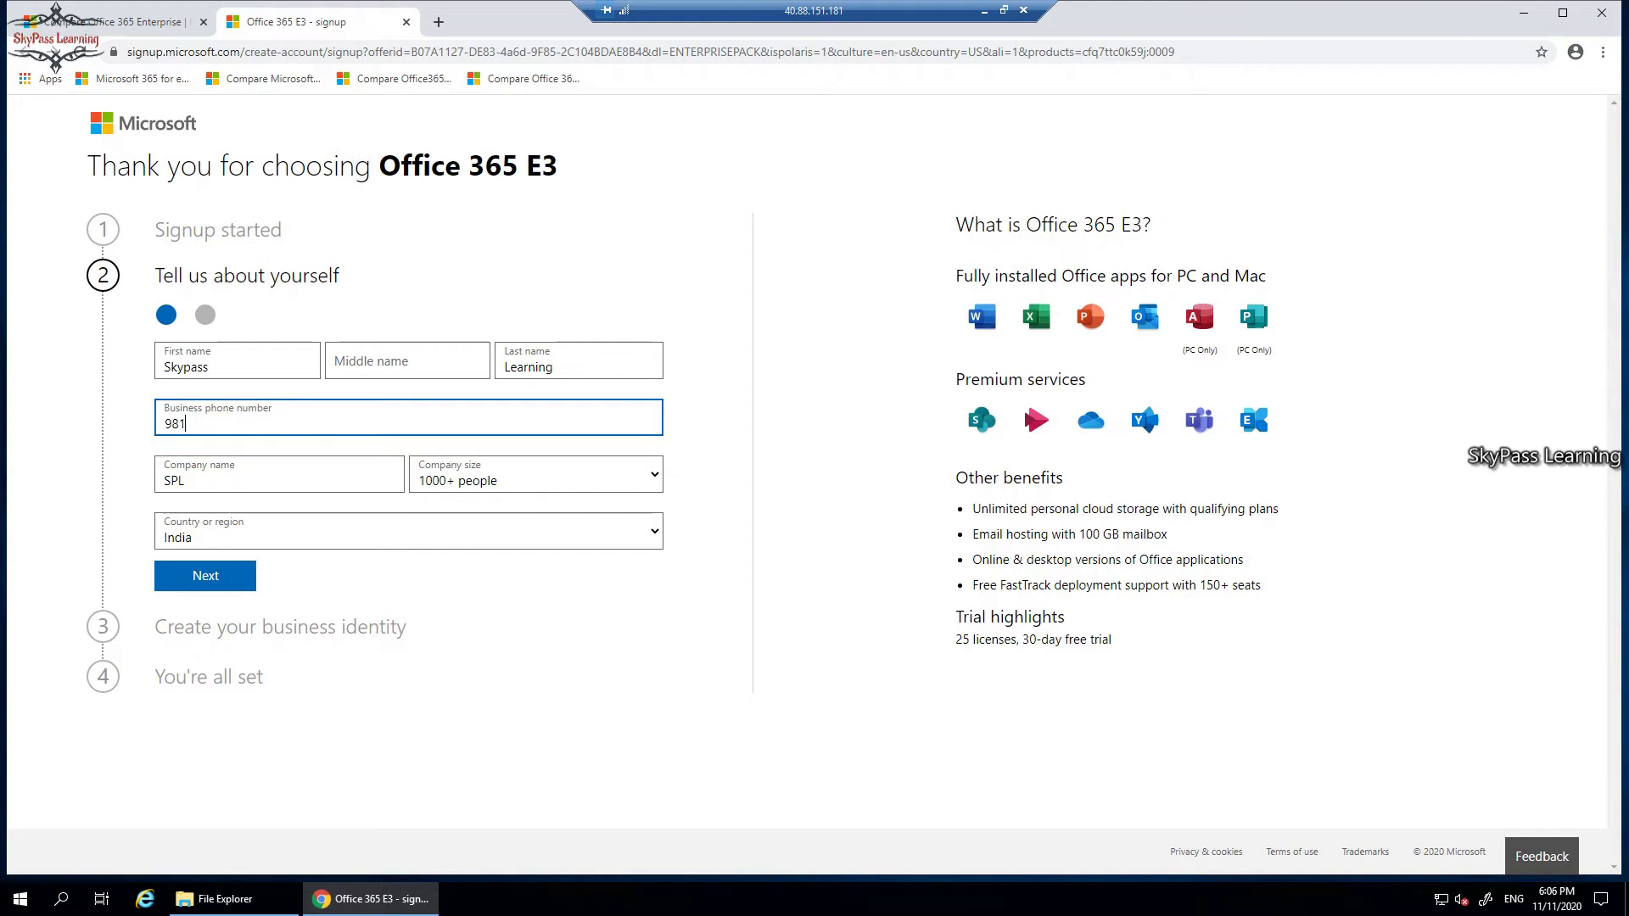
key(Return)
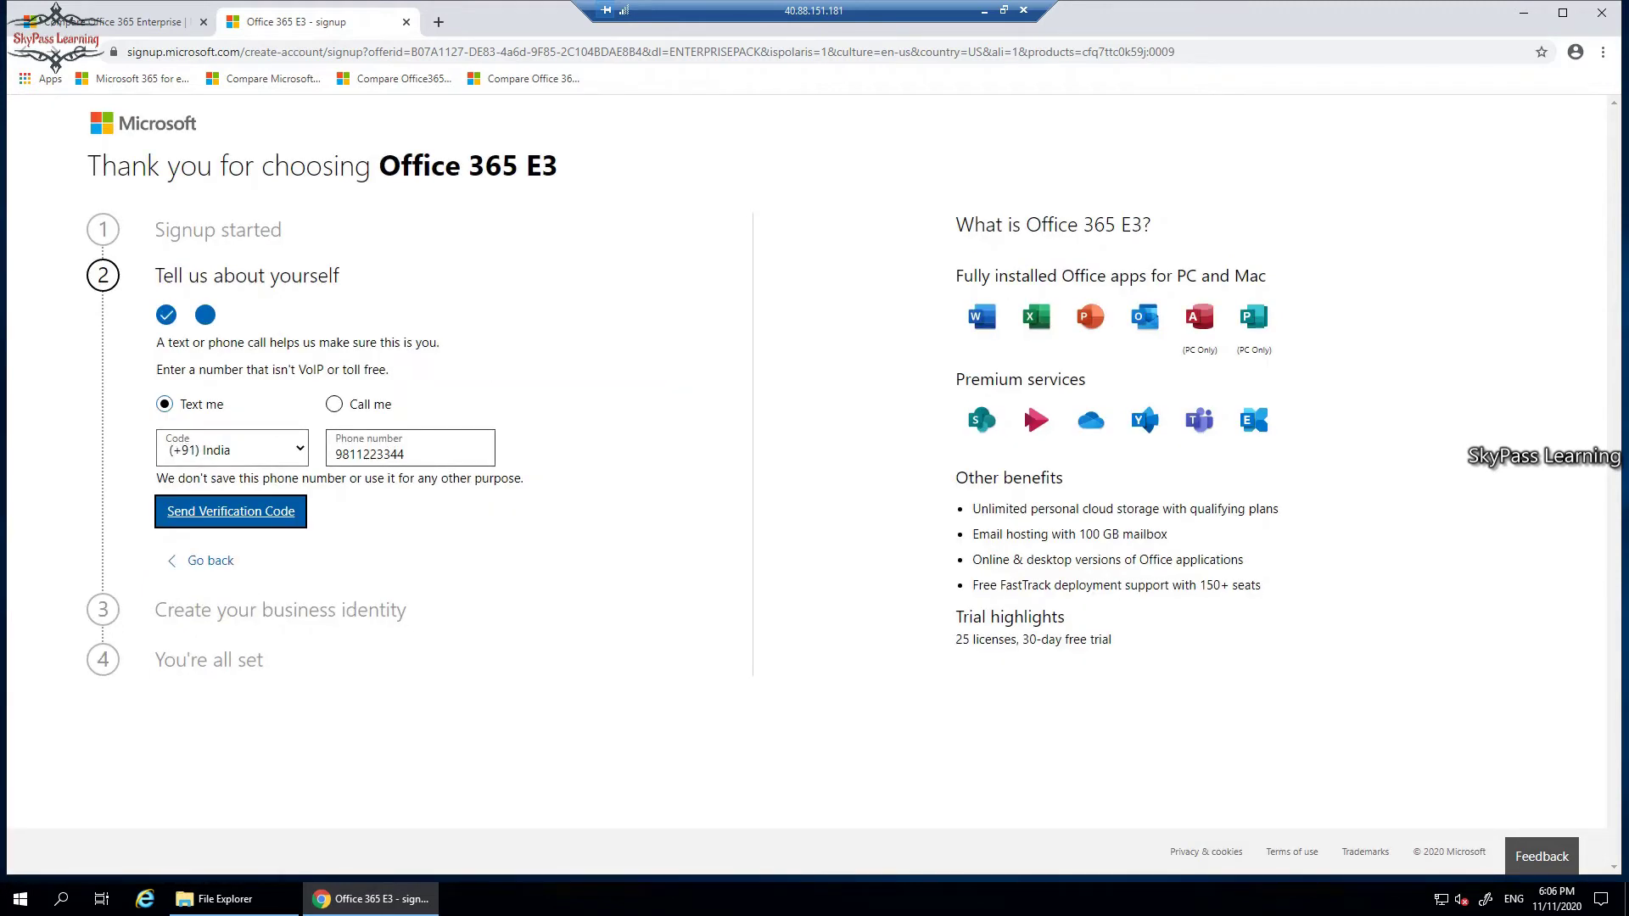
Select the phone number to use for verification.
drag(404, 454, 334, 454)
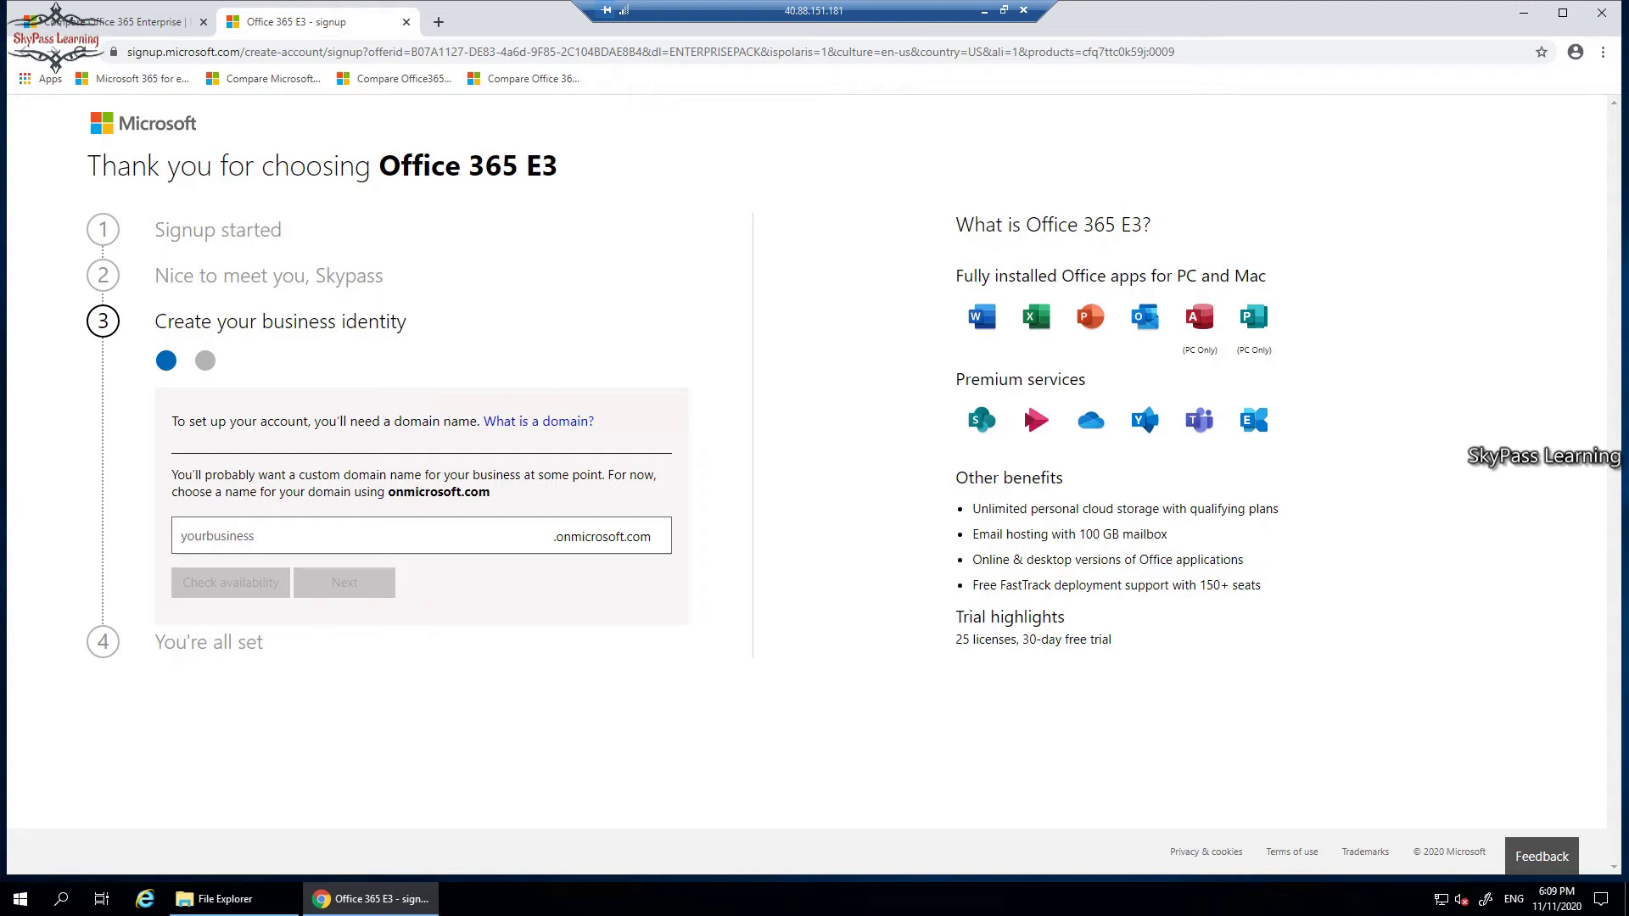
Enter spltest1, confirm spltest1.onmicrosoft.com is available, and accept it.
click(180, 535)
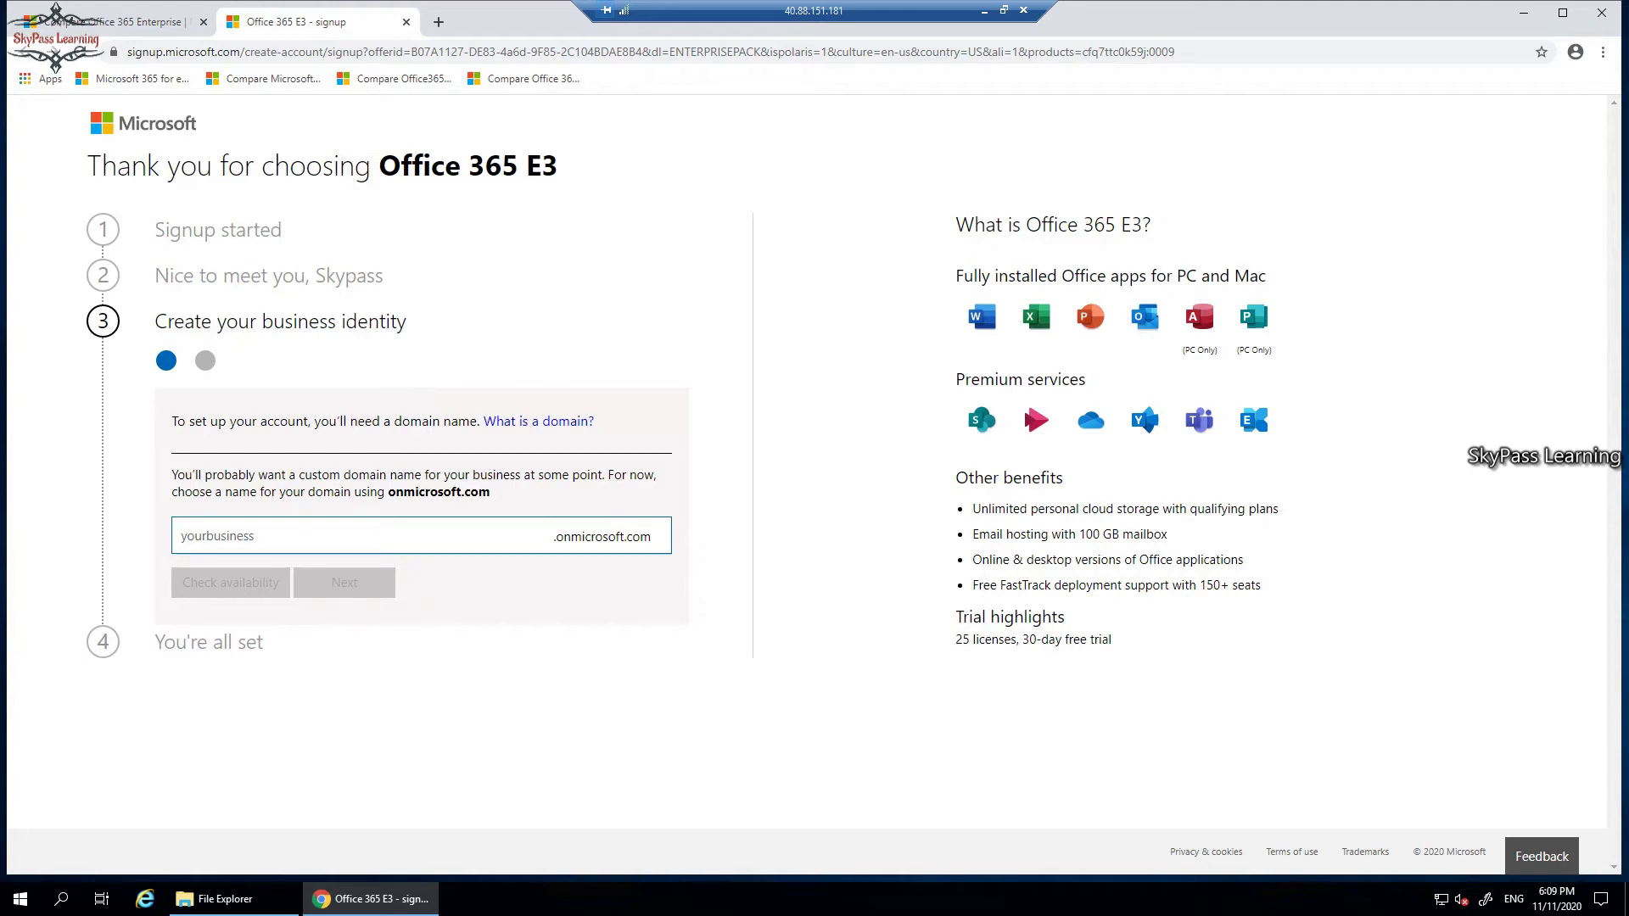
text(splt)
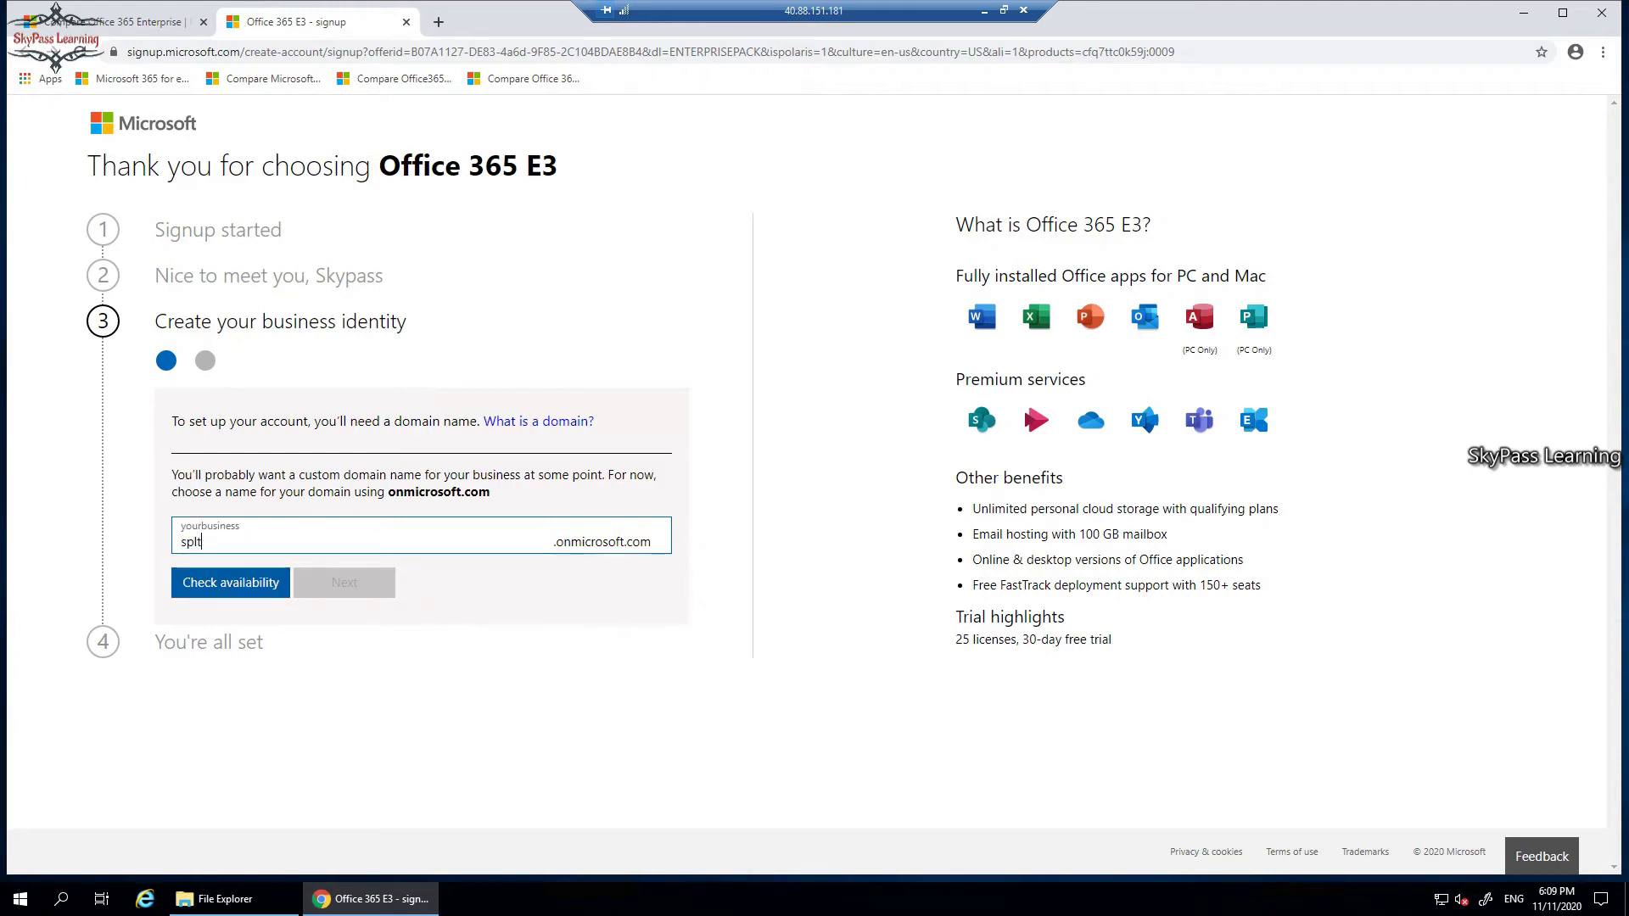
text(est1)
key(Return)
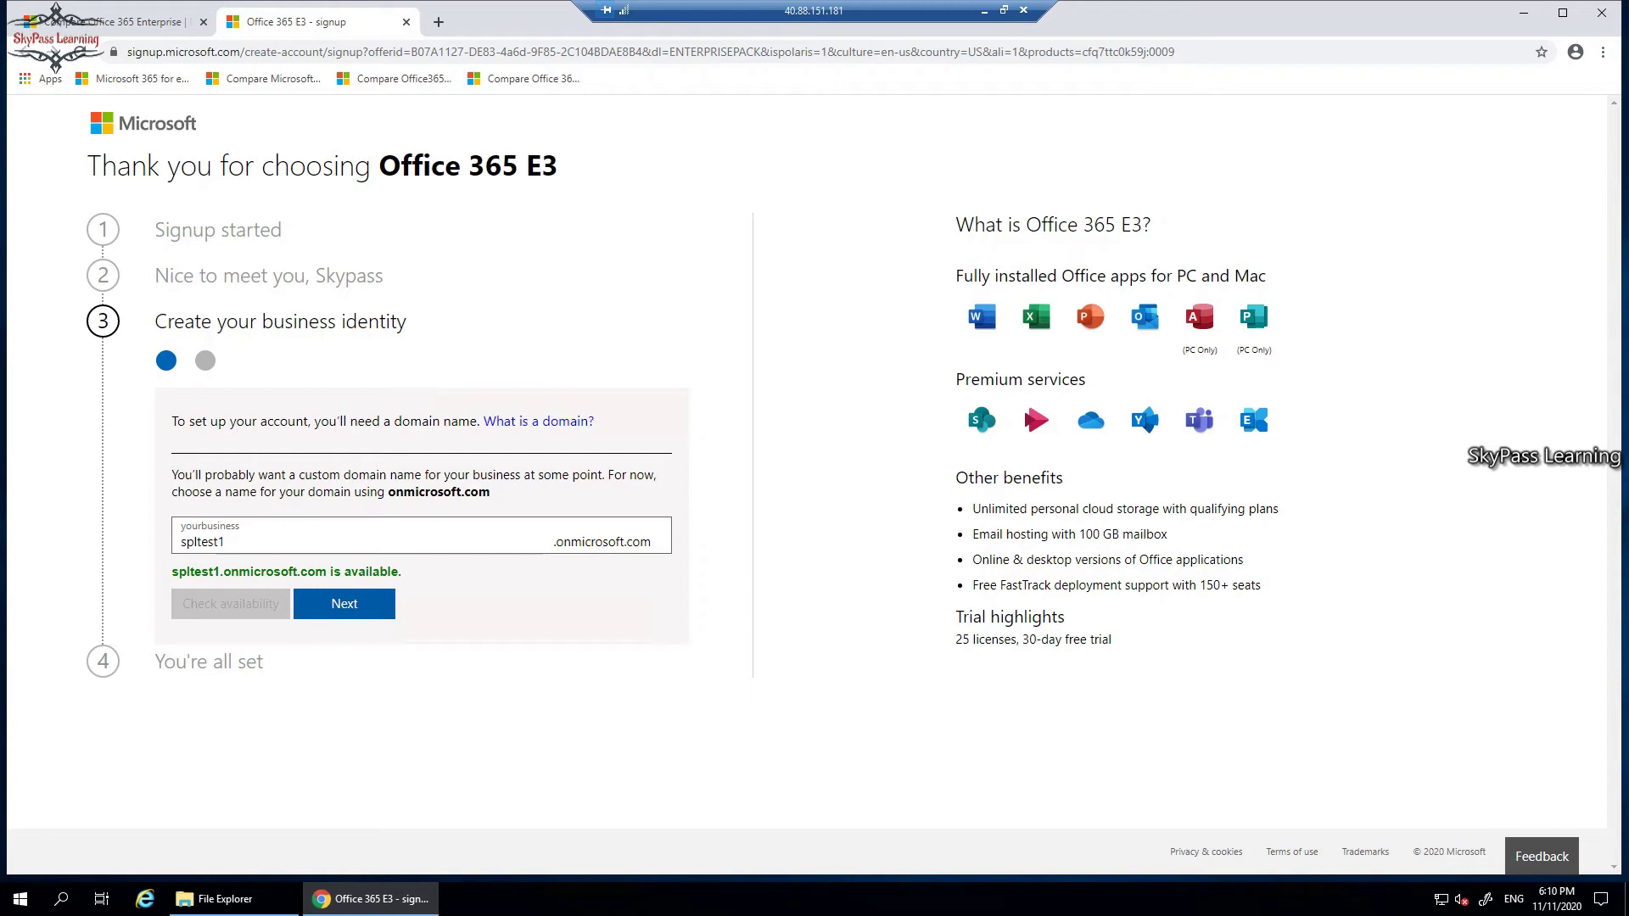
key(Return)
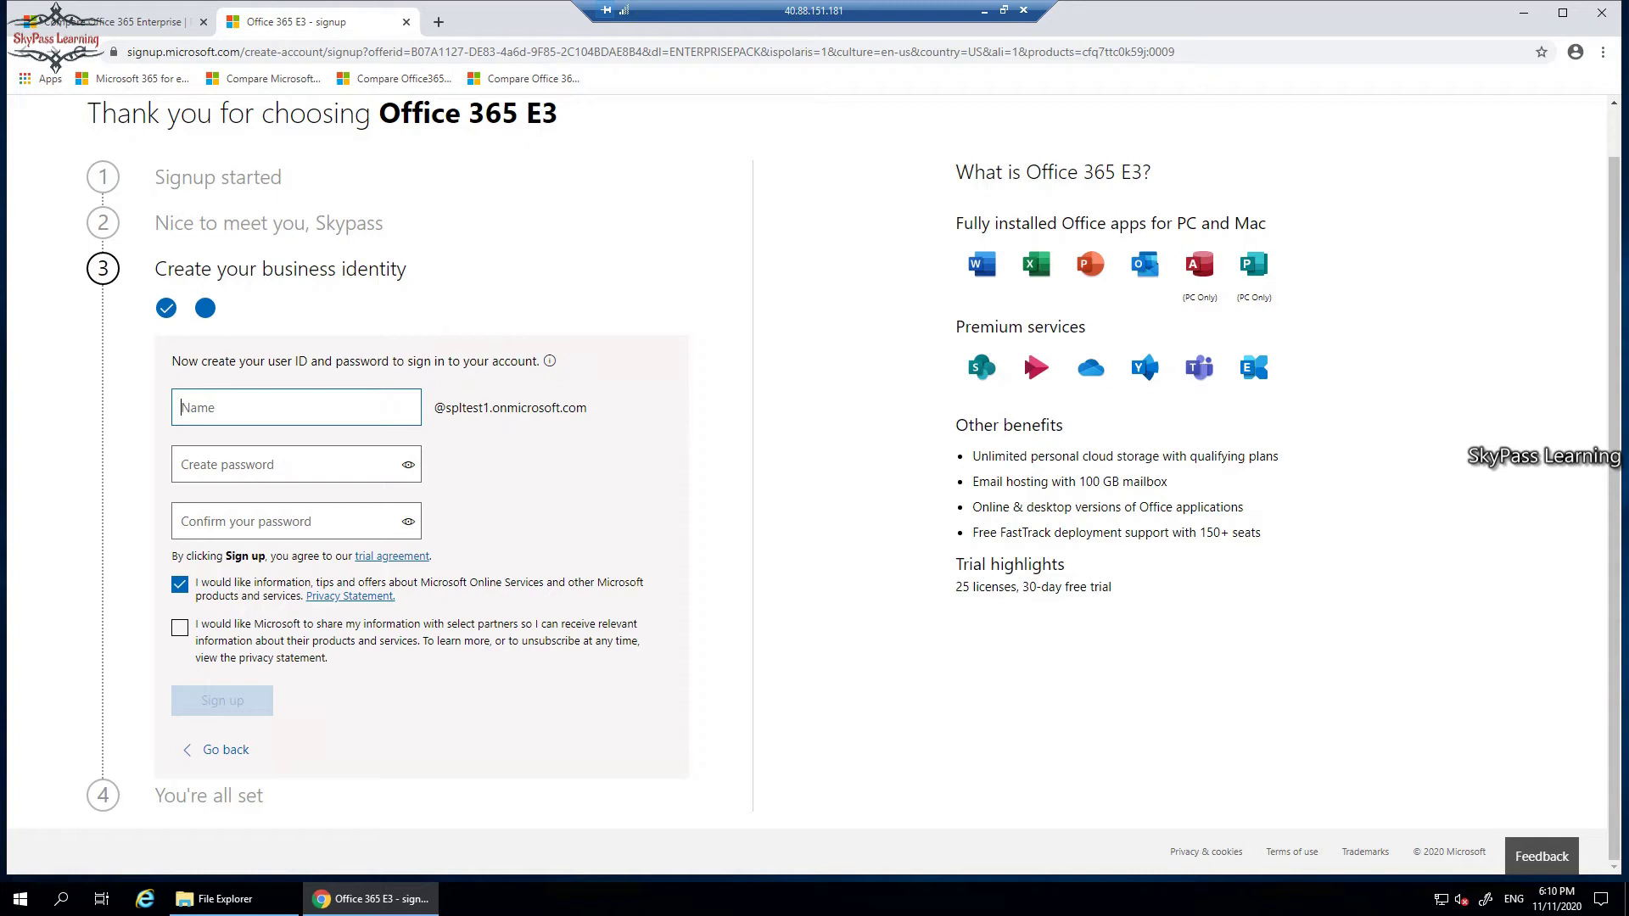
Enter the admin user ID, then type and confirm the account password.
text(spladmin)
click(289, 465)
text(••••)
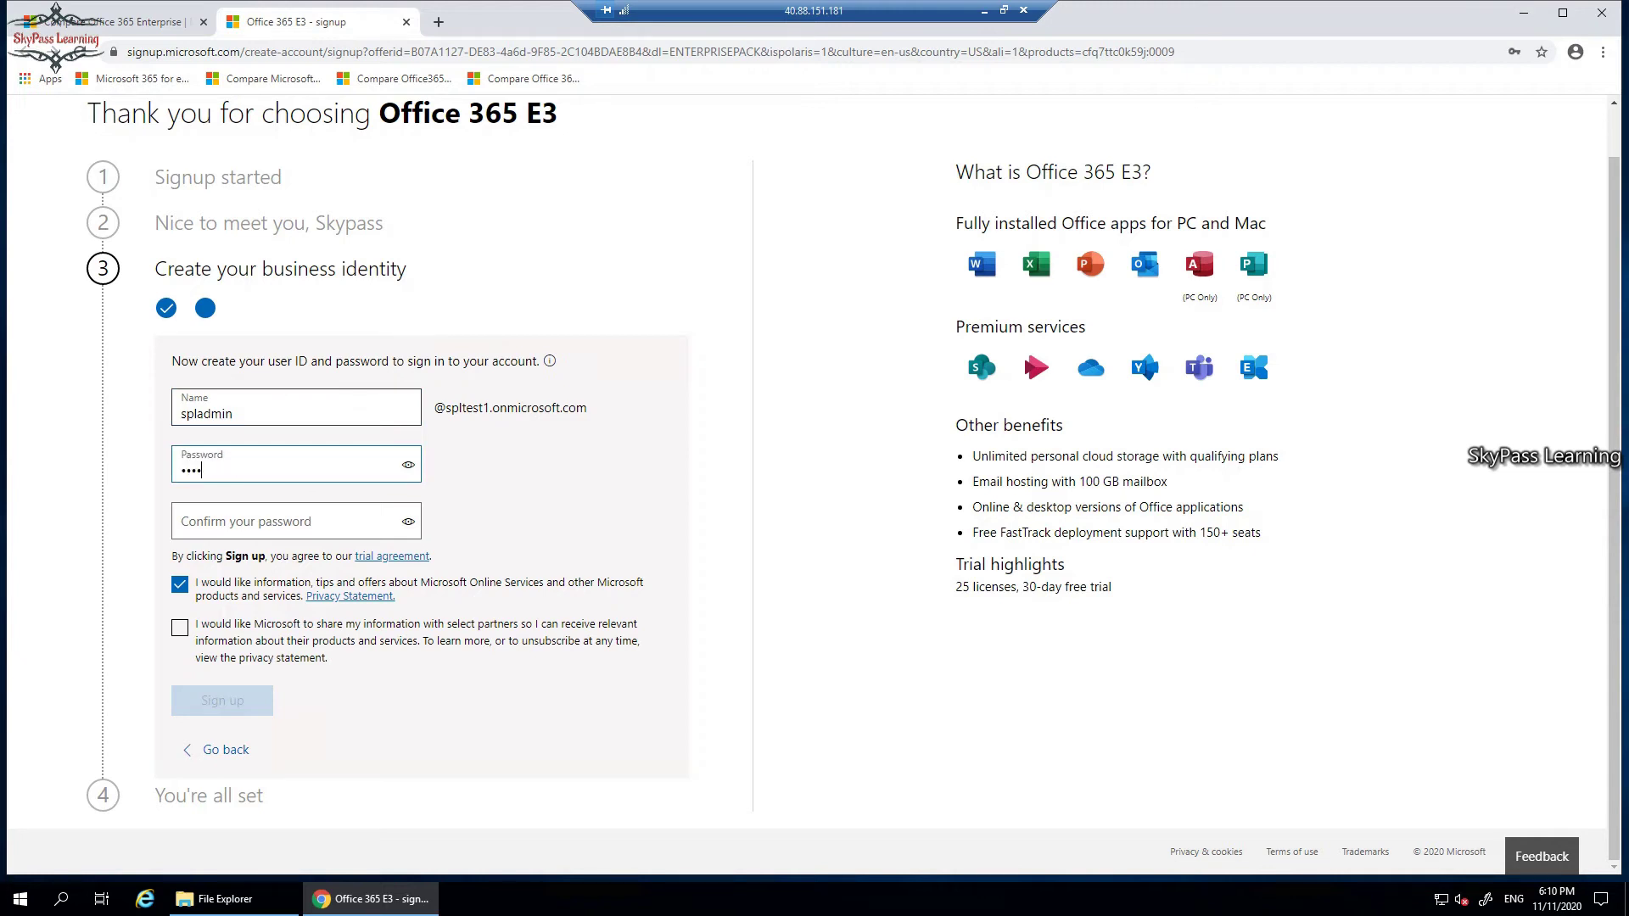
text(••••)
key(Tab)
key(Tab)
text(••••)
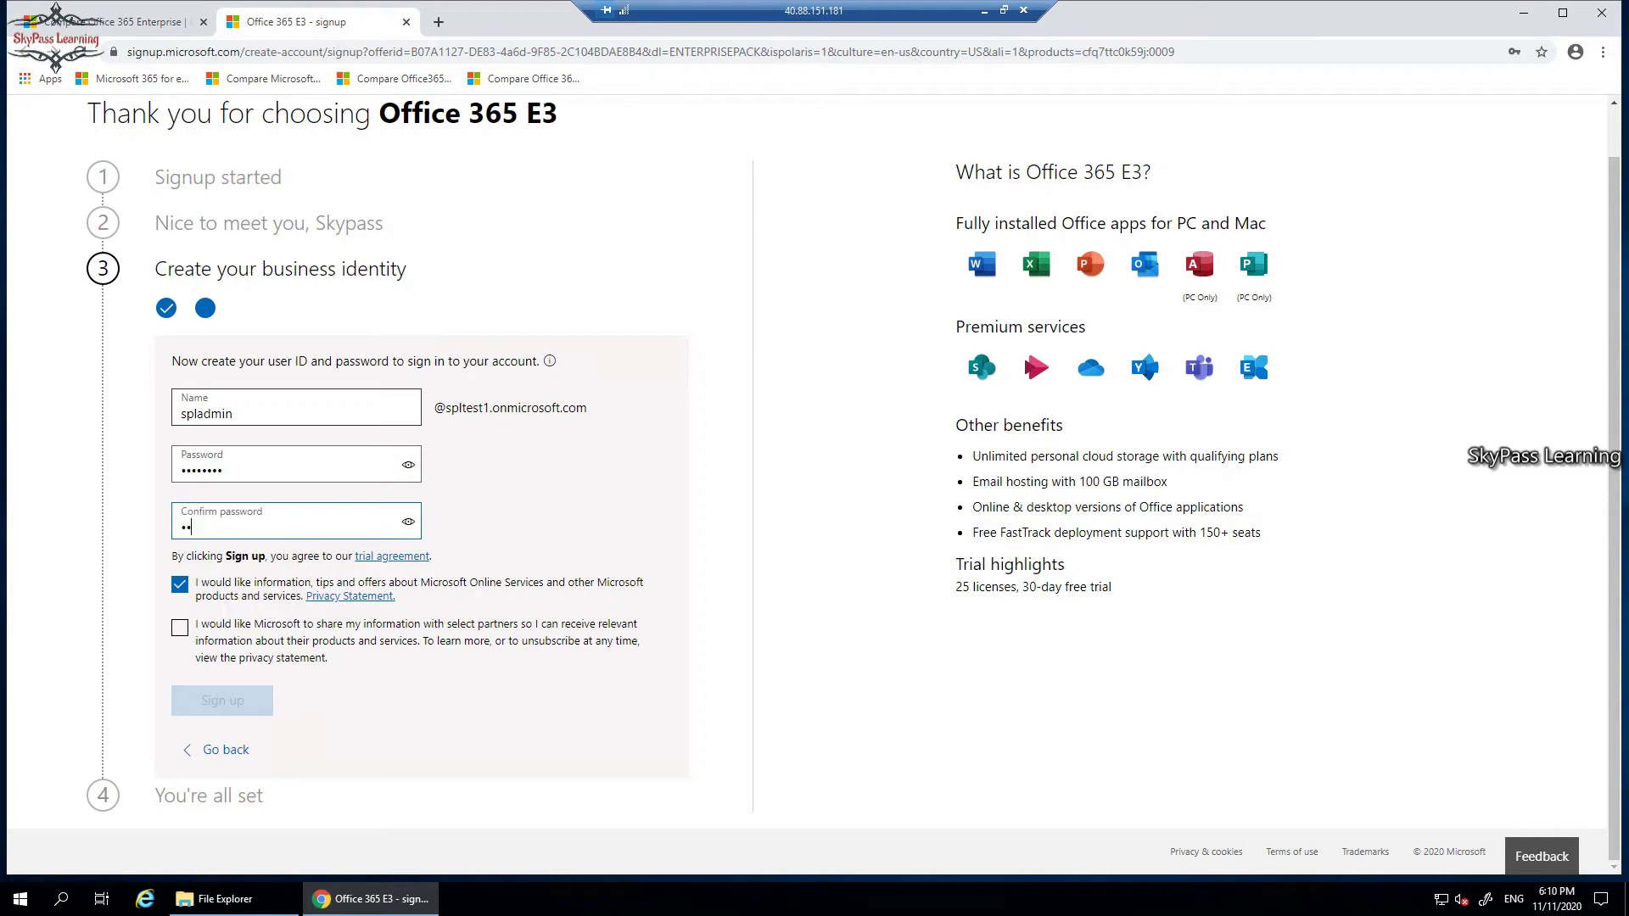
text(••••)
key(shift+Tab)
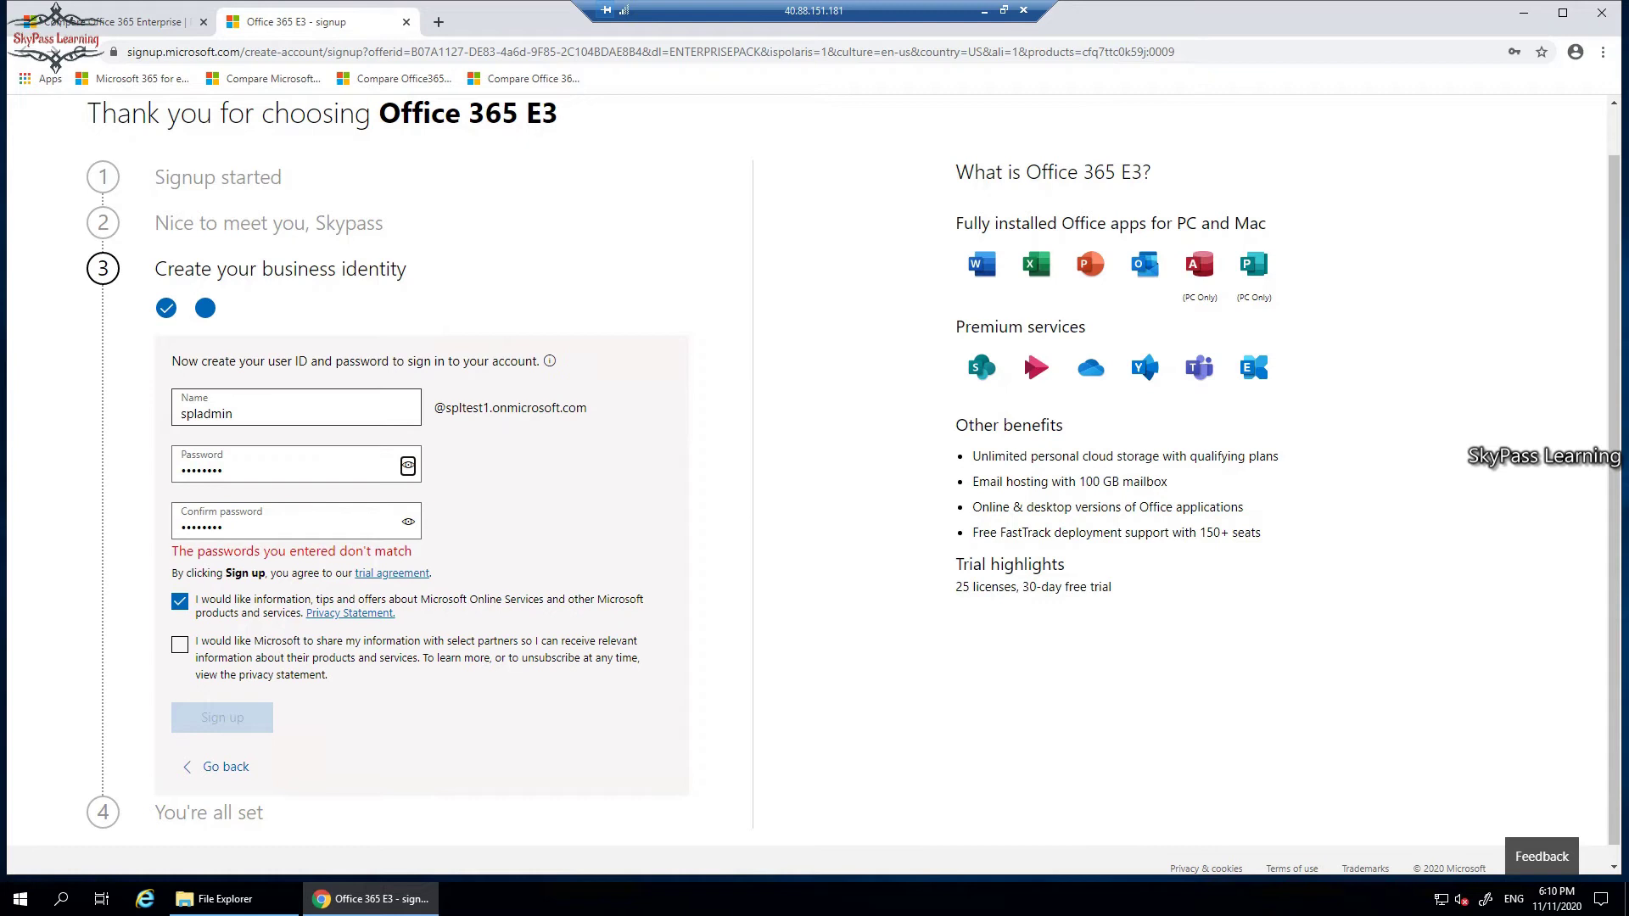
key(shift+Tab)
text(••••)
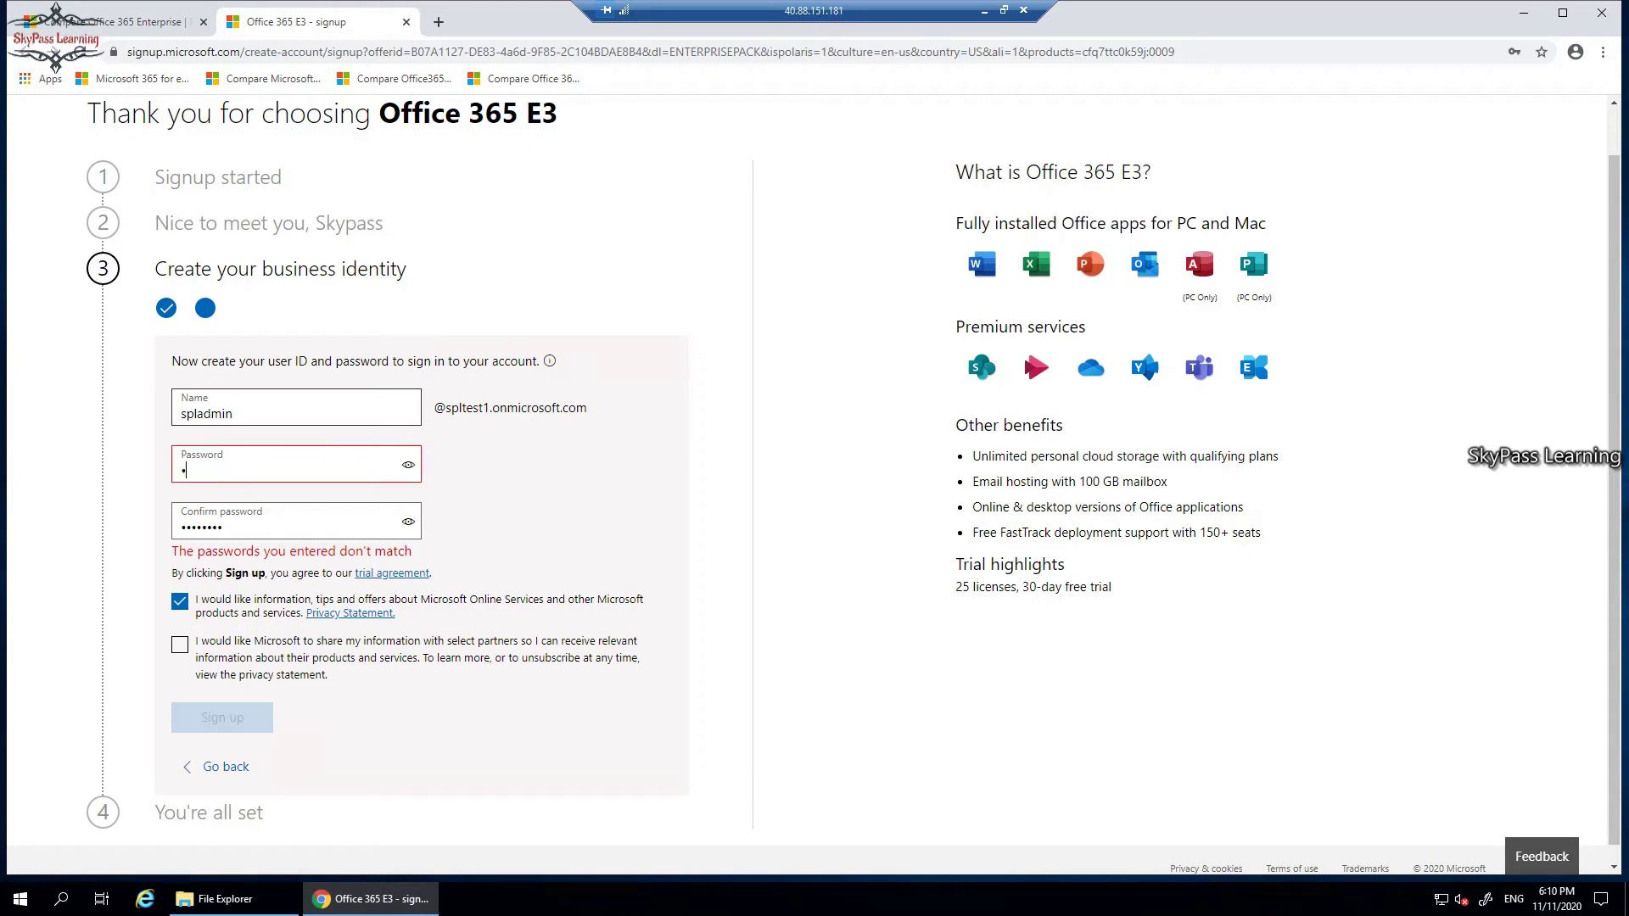
text(••••)
click(222, 527)
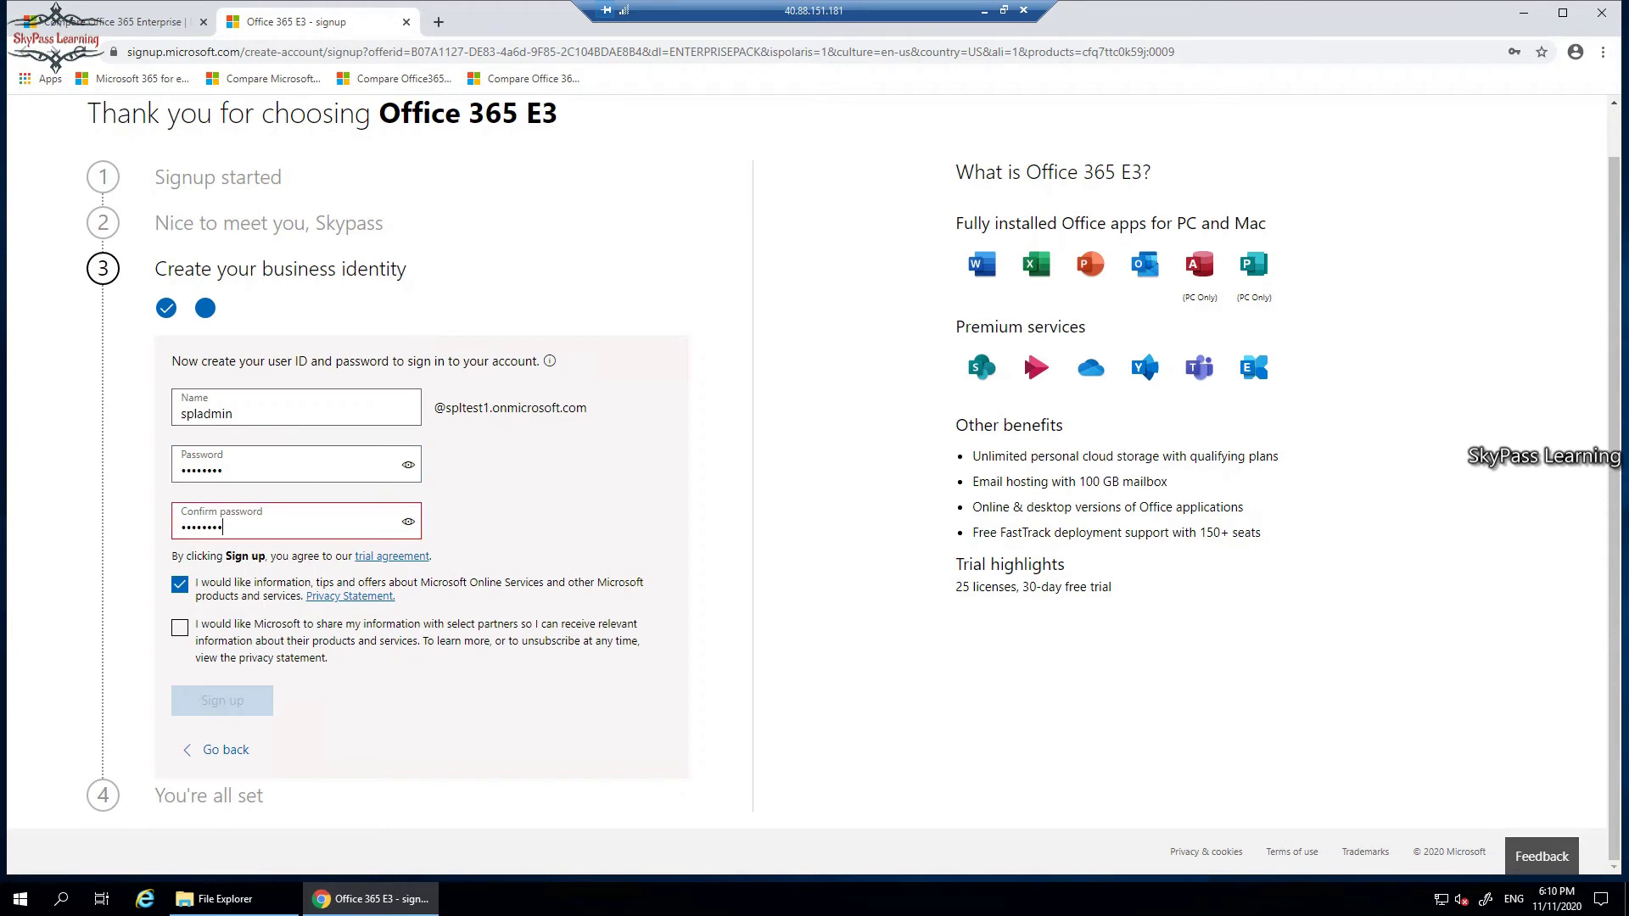
key(ctrl+a)
text(••••••••)
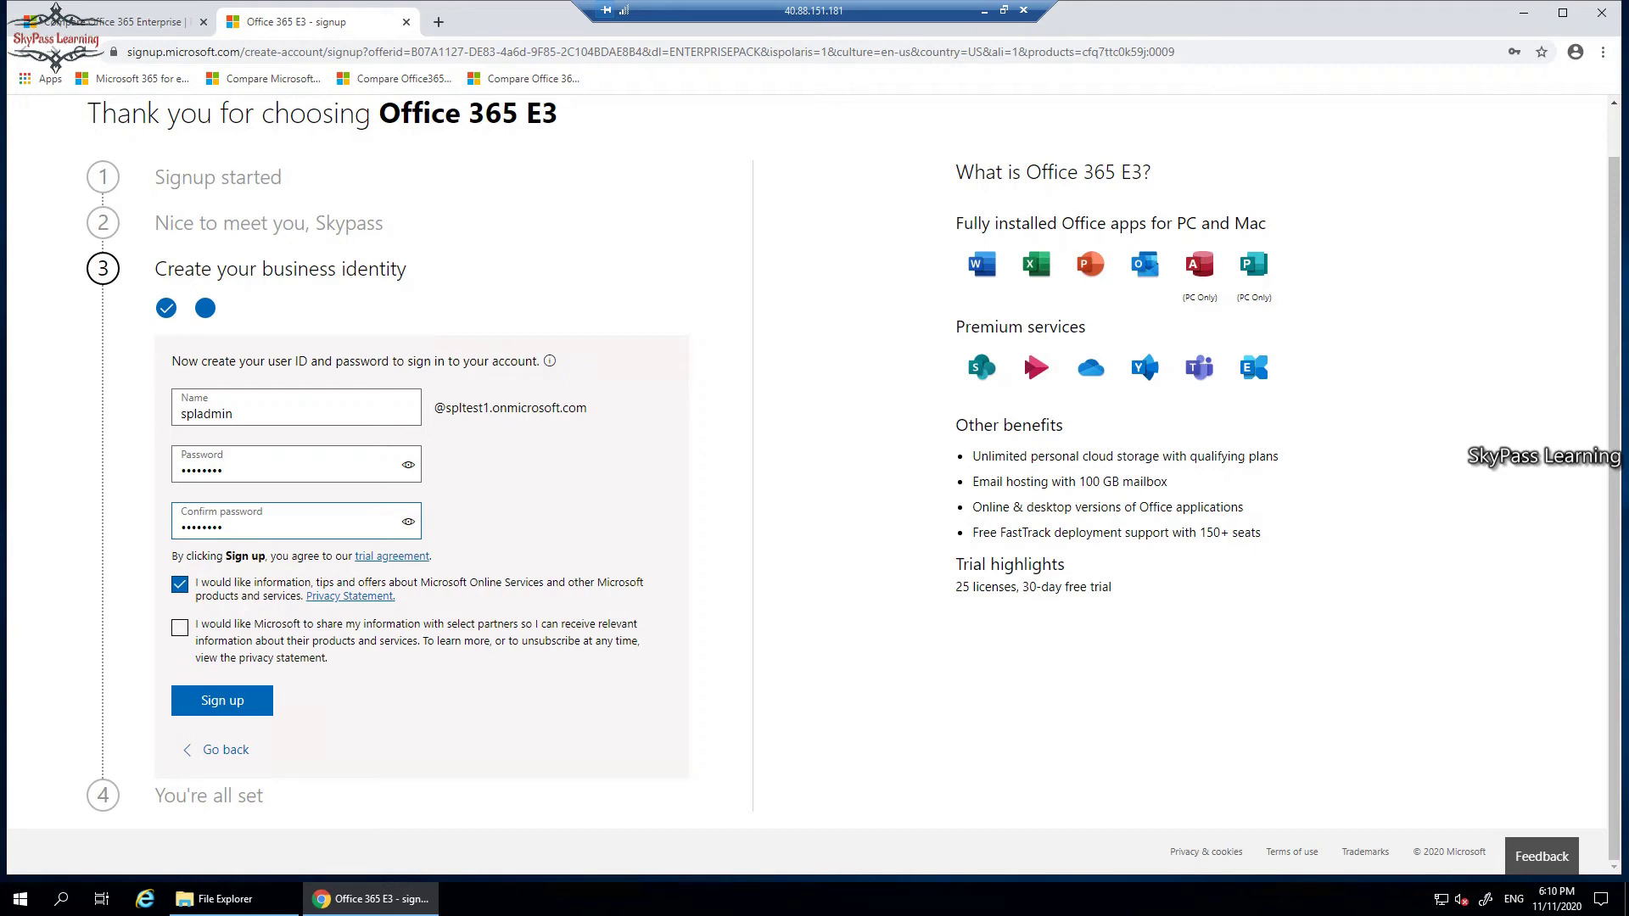
Leave partner information-sharing unticked, sign up, and decline saving the password.
click(179, 628)
key(space)
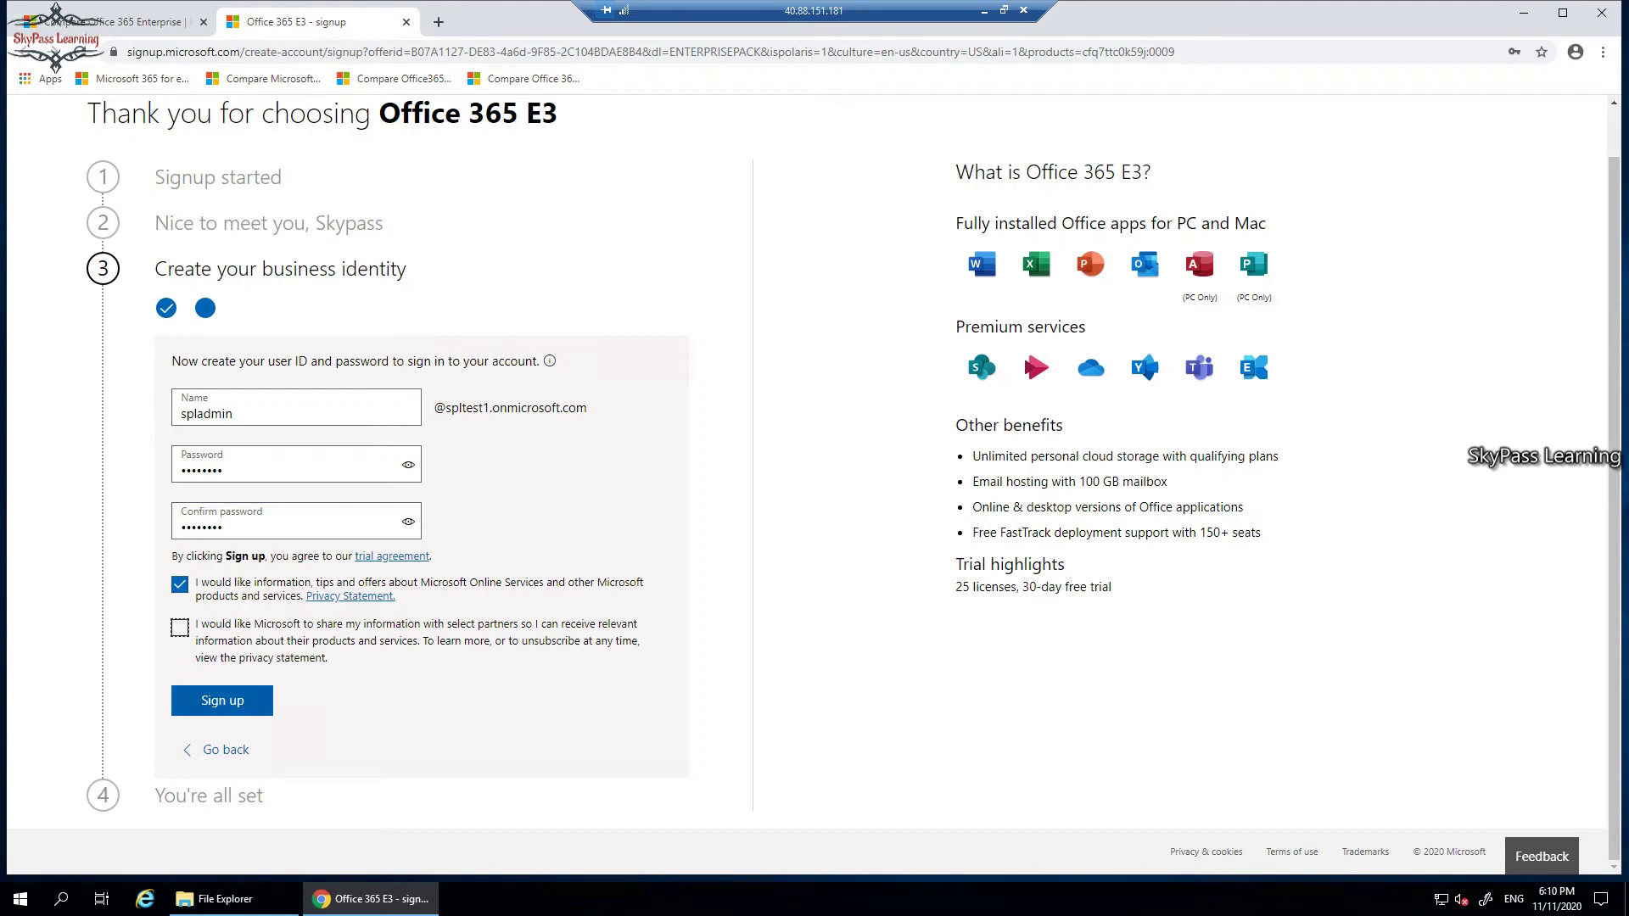
key(Tab)
key(Return)
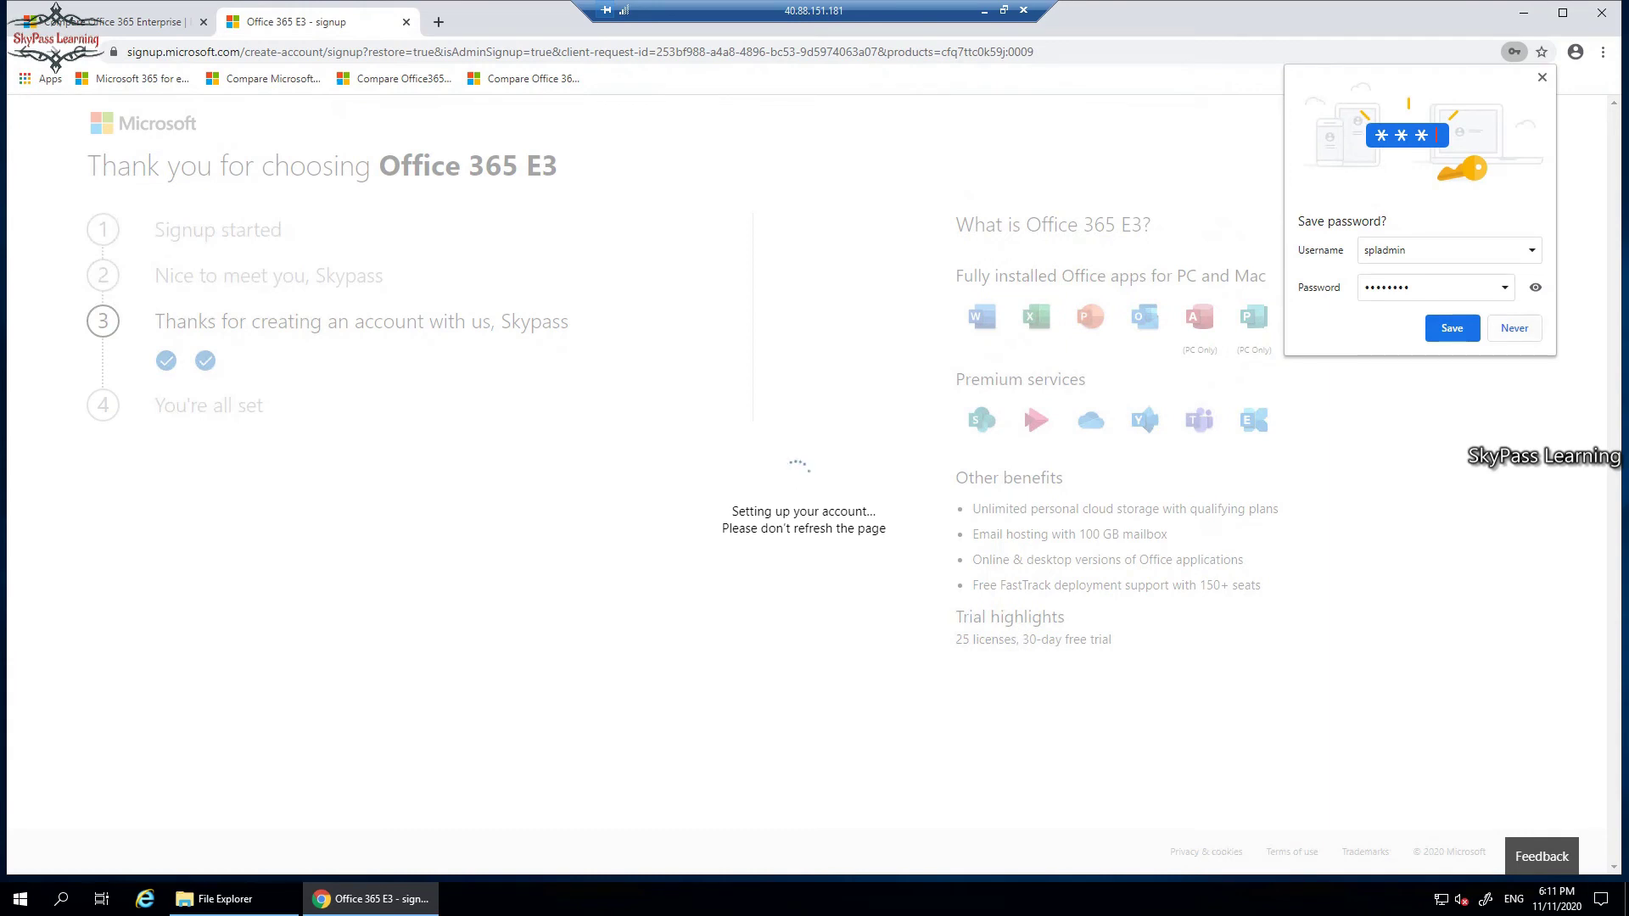
click(1514, 328)
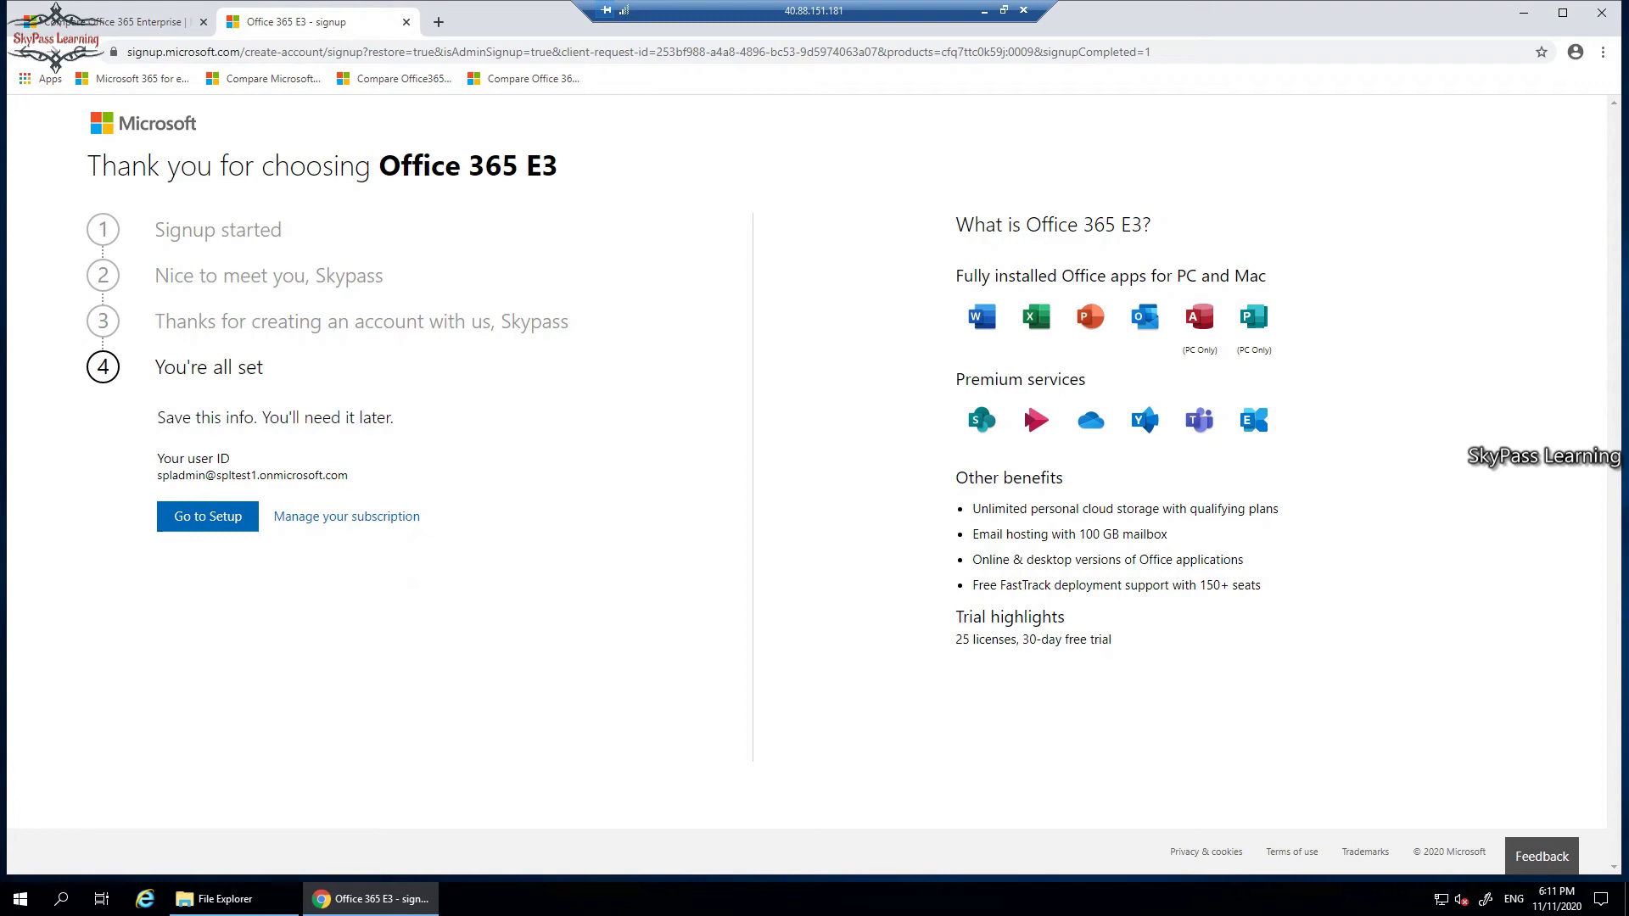
Copy the new admin user ID to the clipboard.
drag(348, 475, 158, 456)
right_click(158, 457)
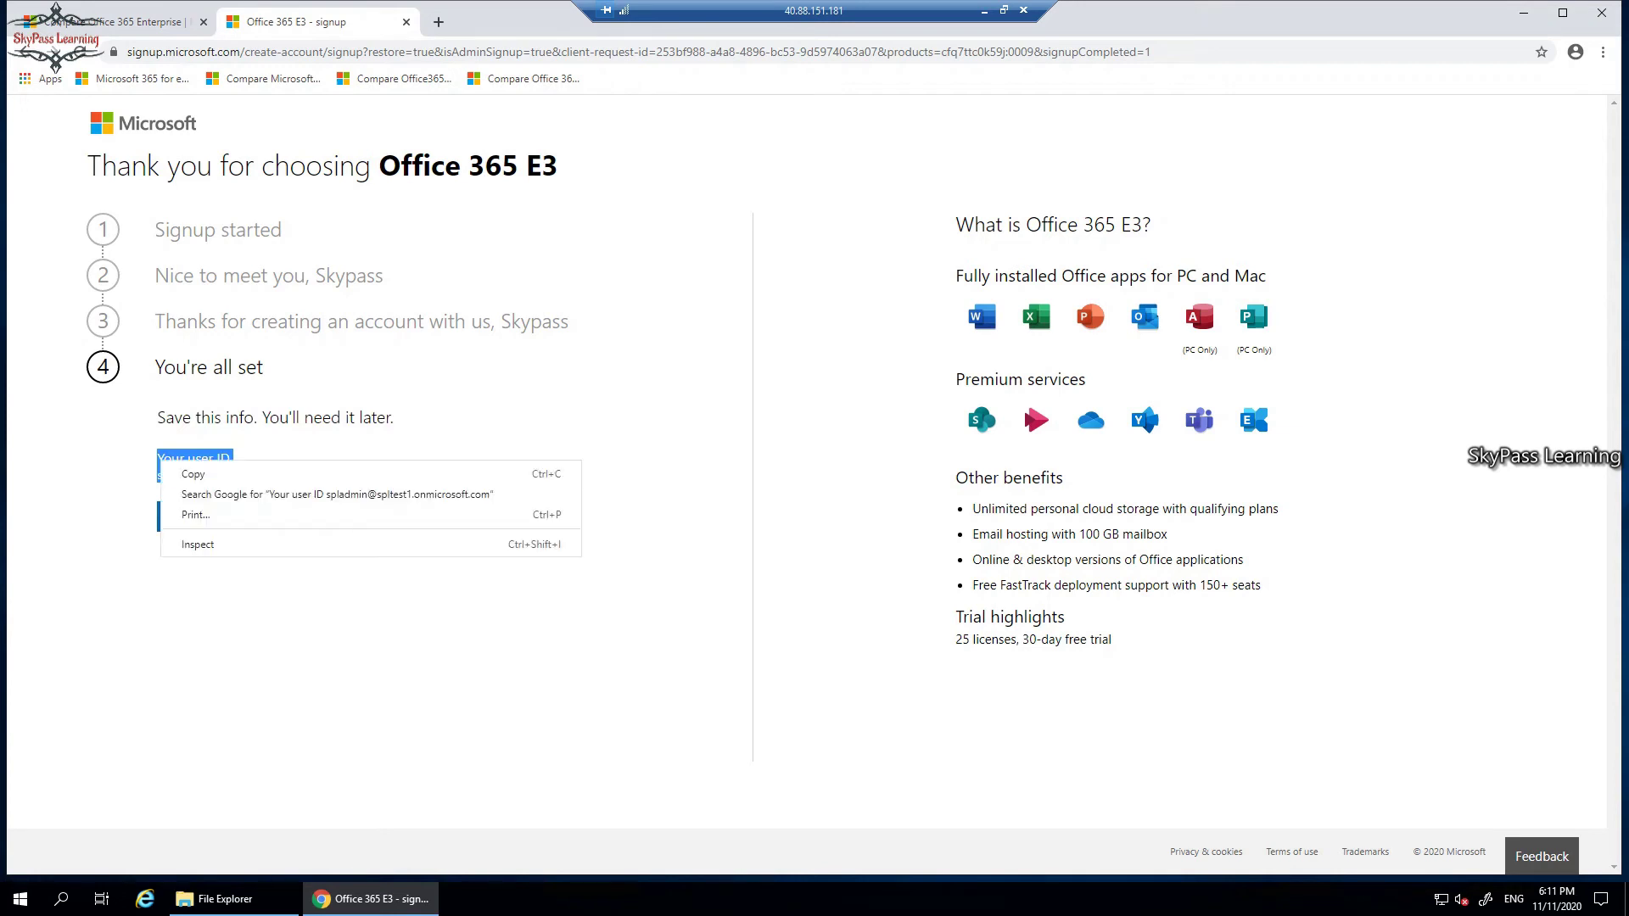
click(179, 469)
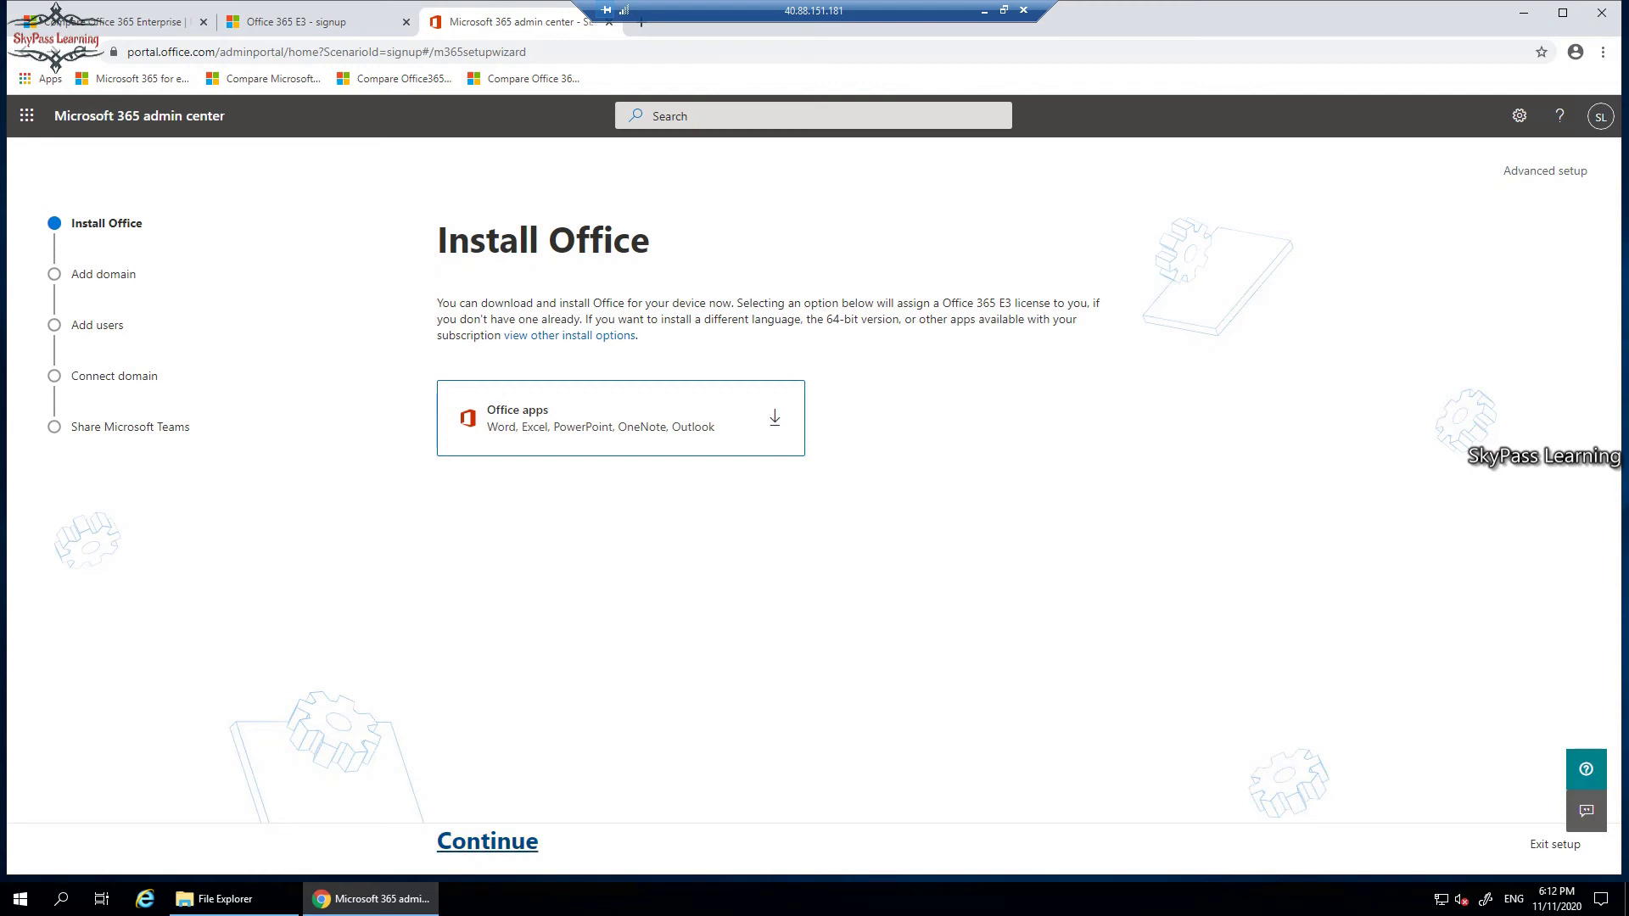
From the Office app launcher, skip the welcome tour and open Admin in the admin center.
click(27, 116)
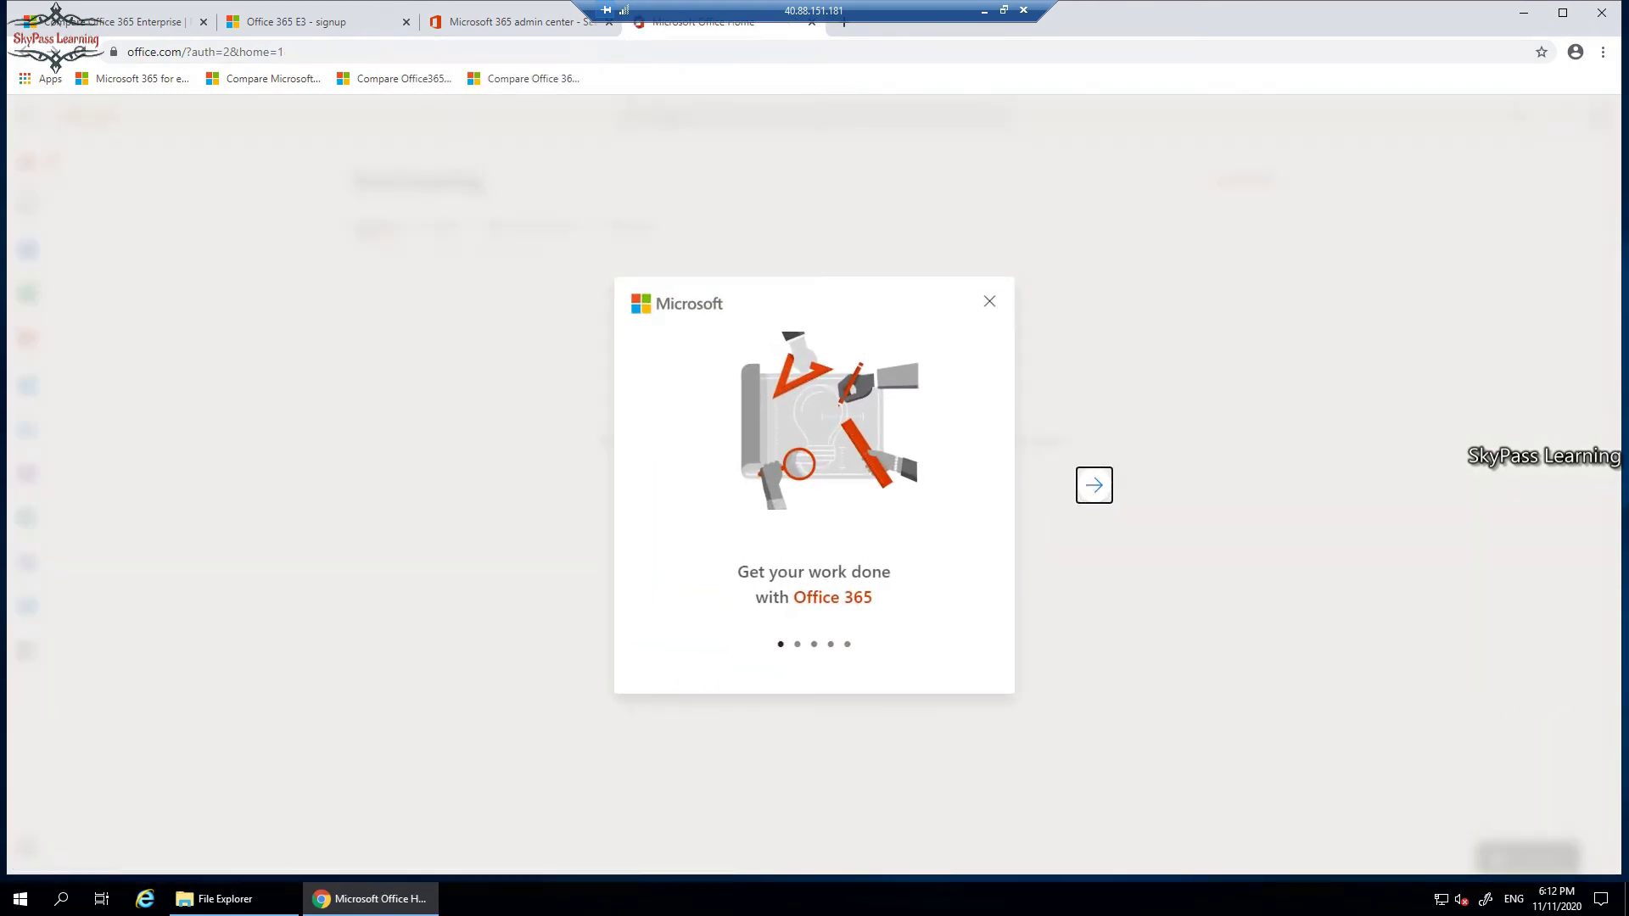
key(Return)
key(Return)
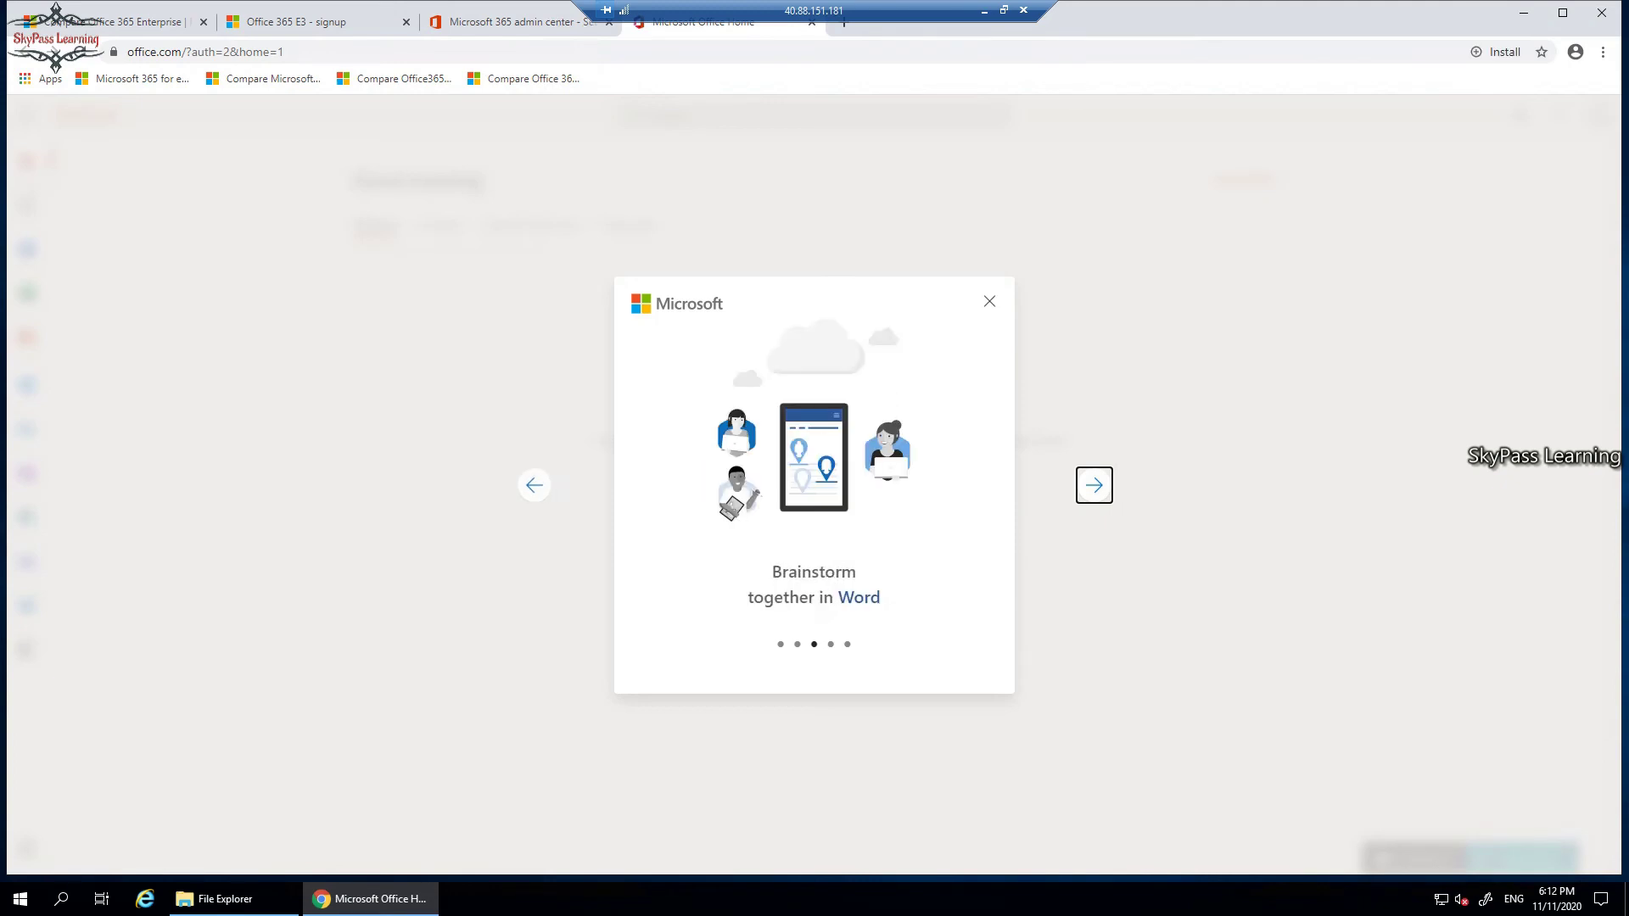
key(Return)
key(Return)
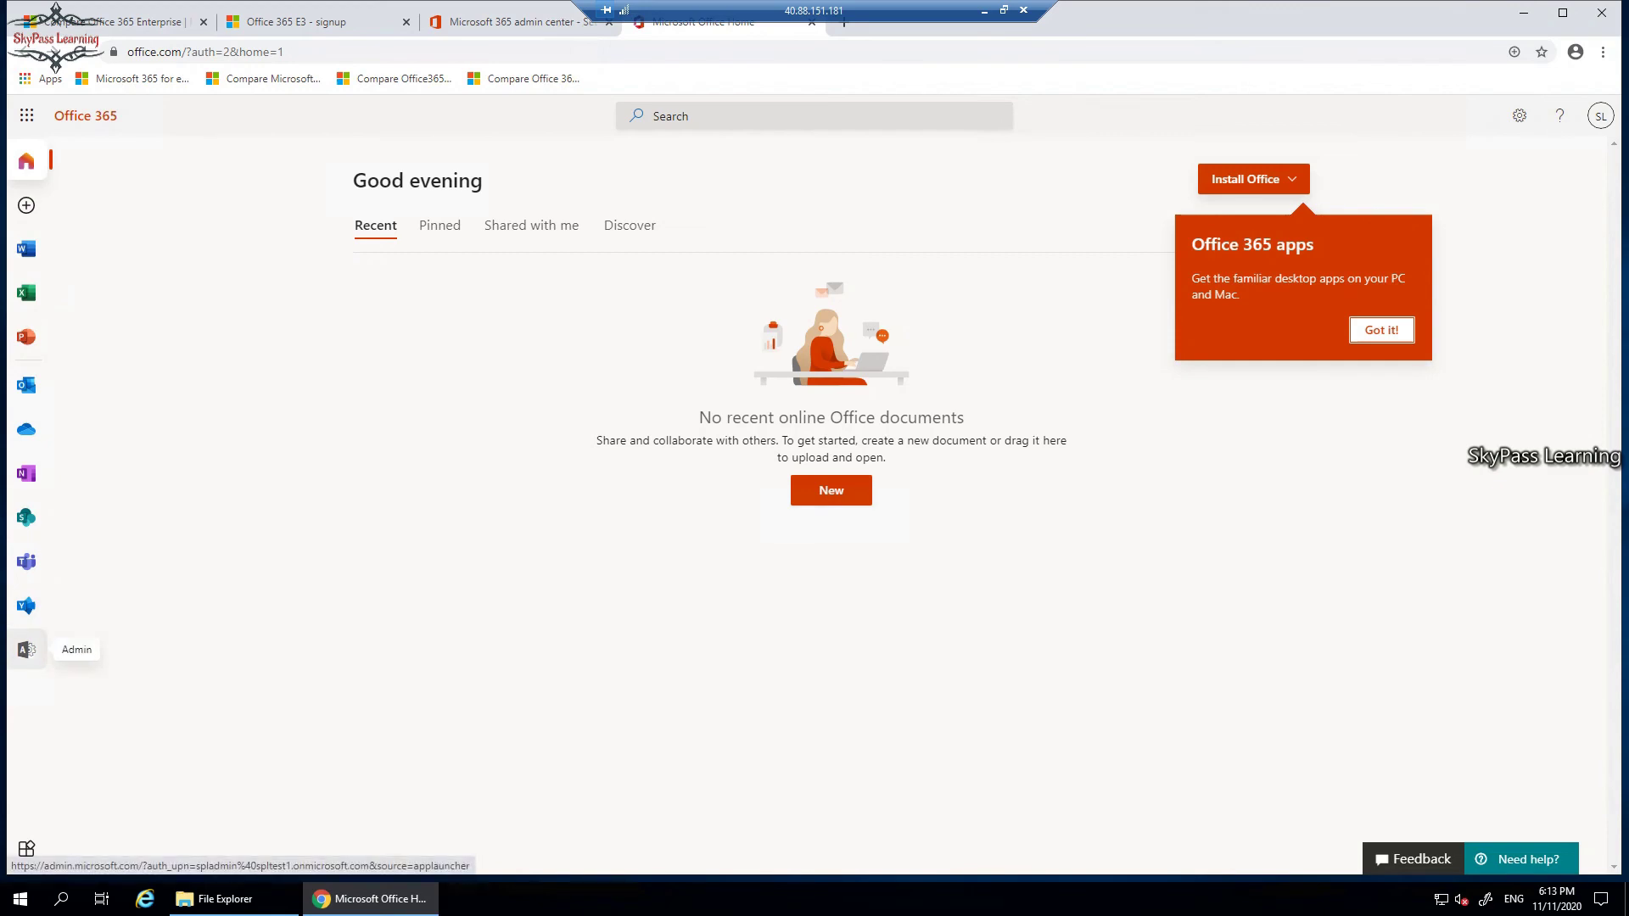
click(26, 650)
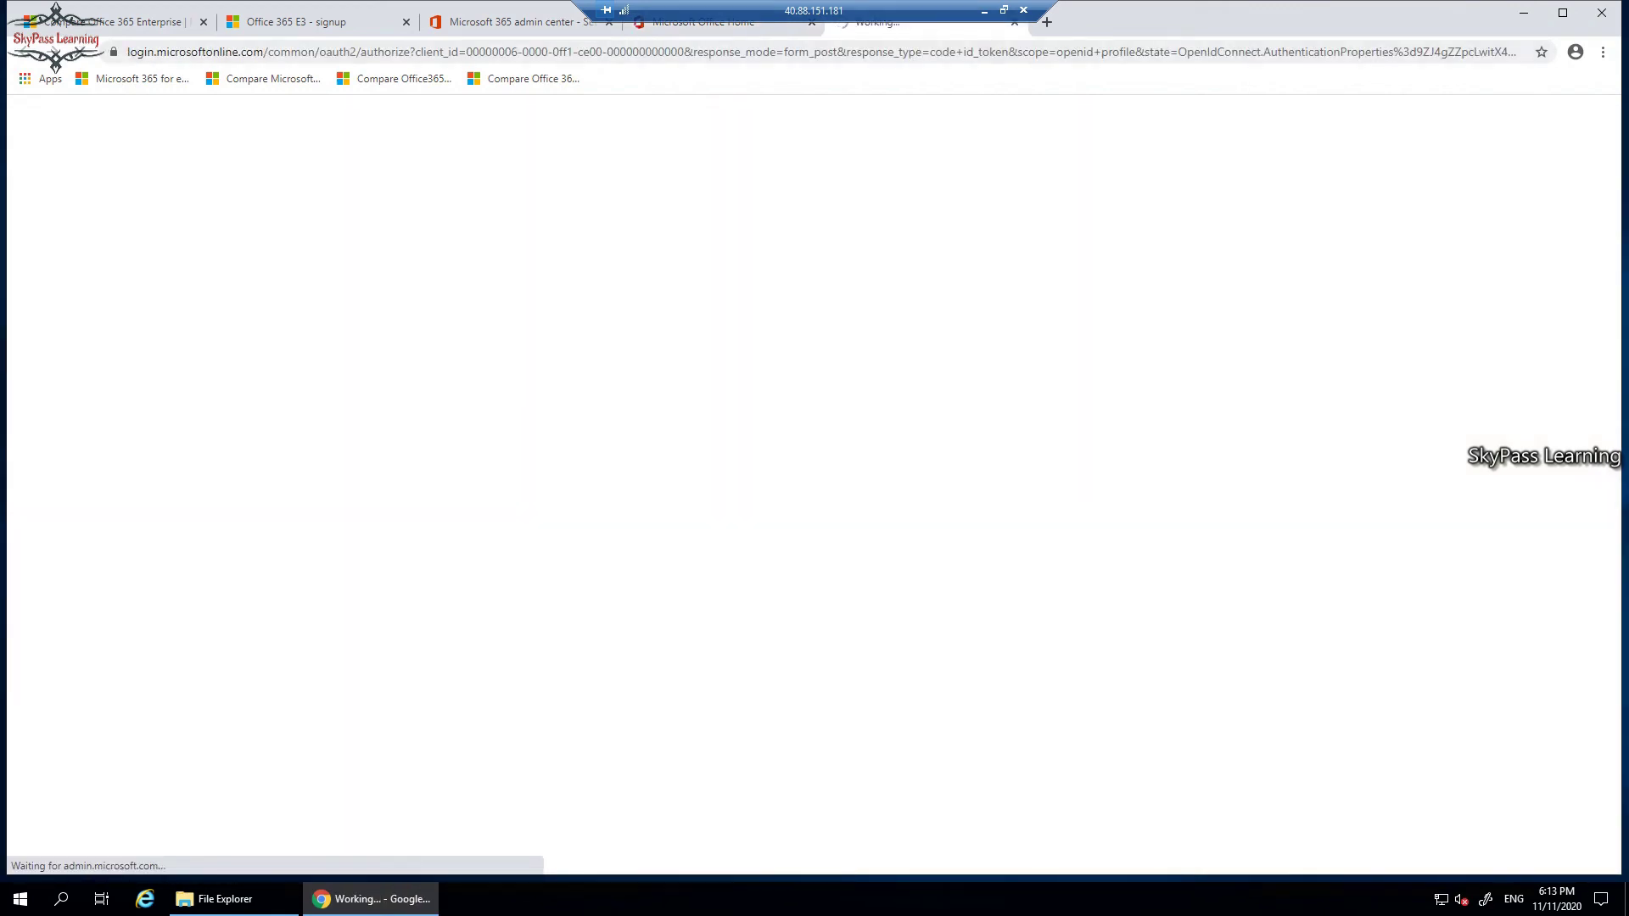
click(704, 22)
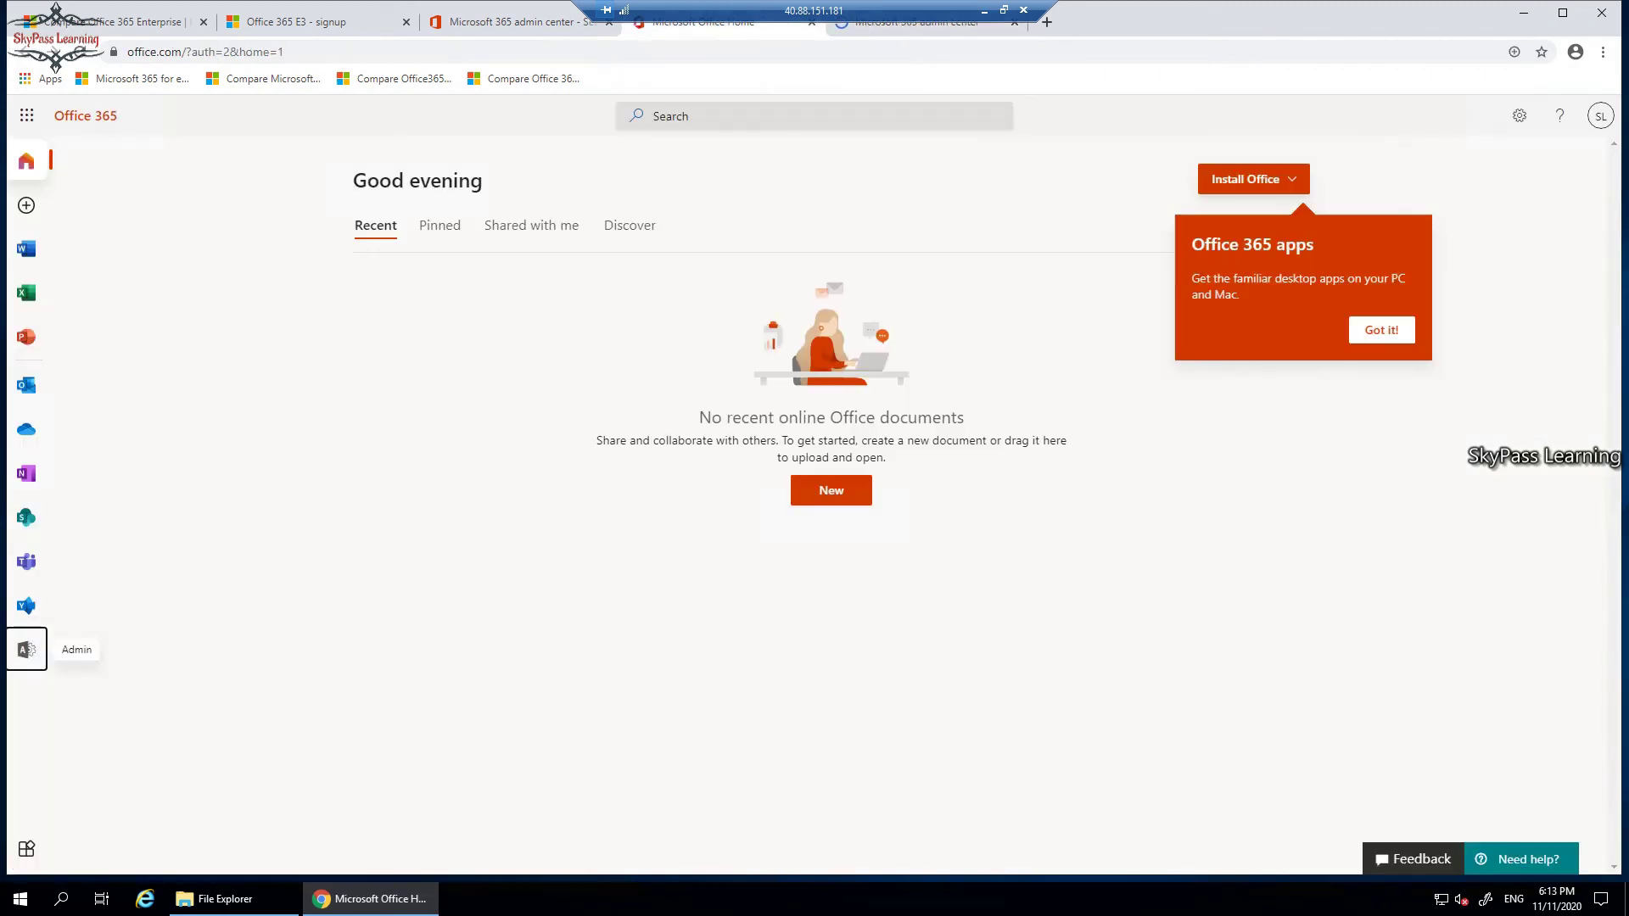
click(26, 650)
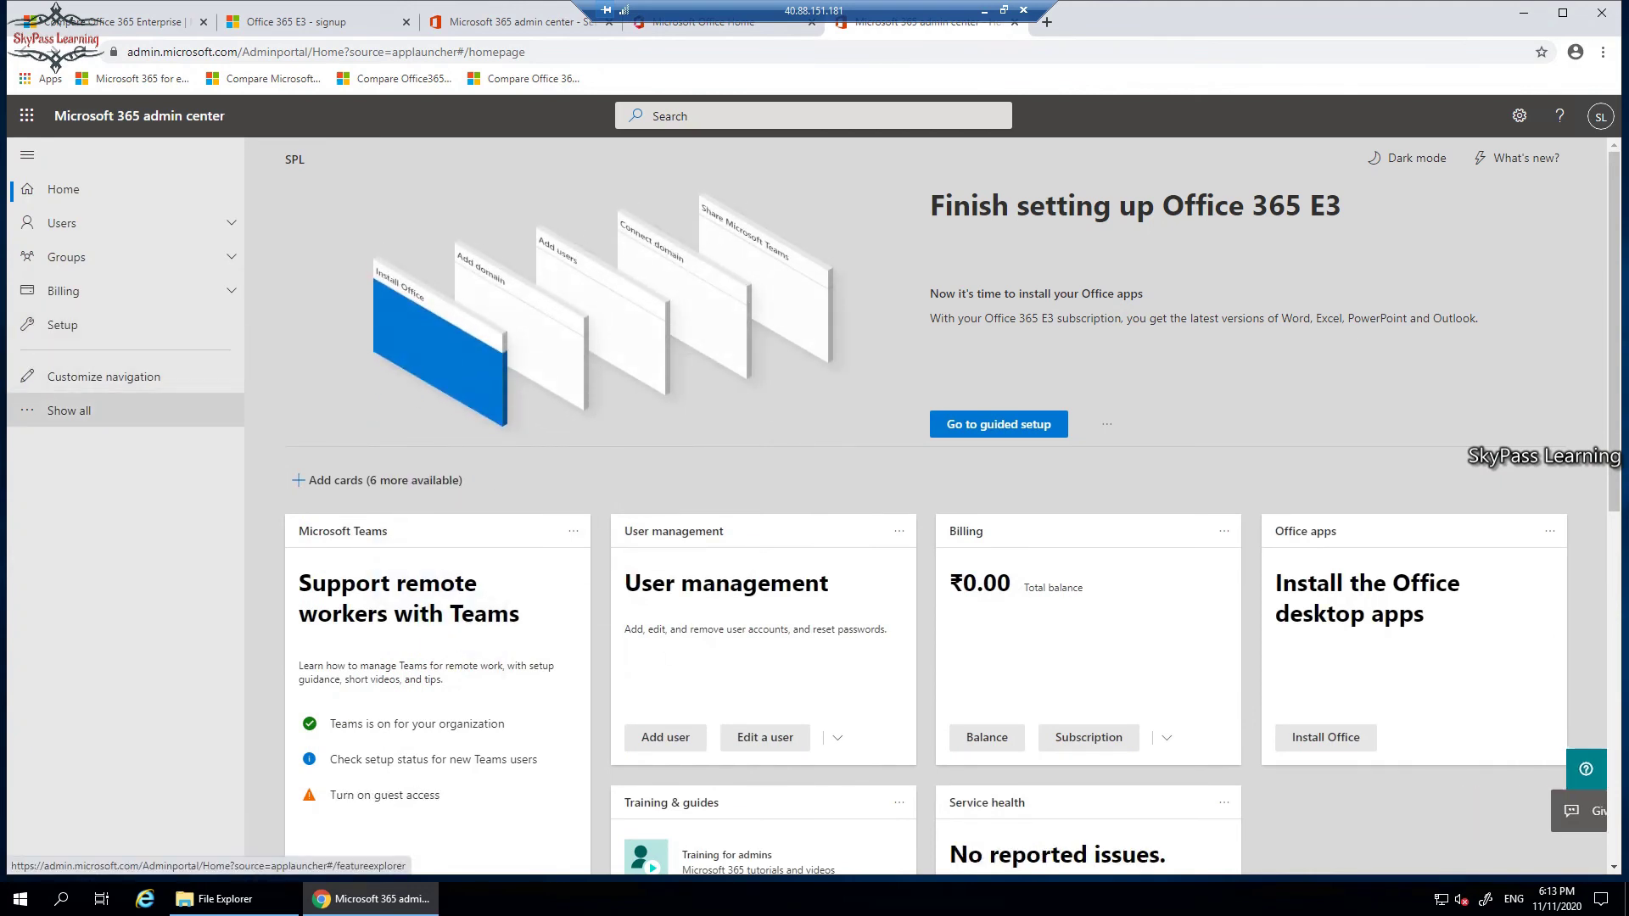
Expand all admin sections, view the Exchange admin center, then return toward Install Office setup.
click(77, 416)
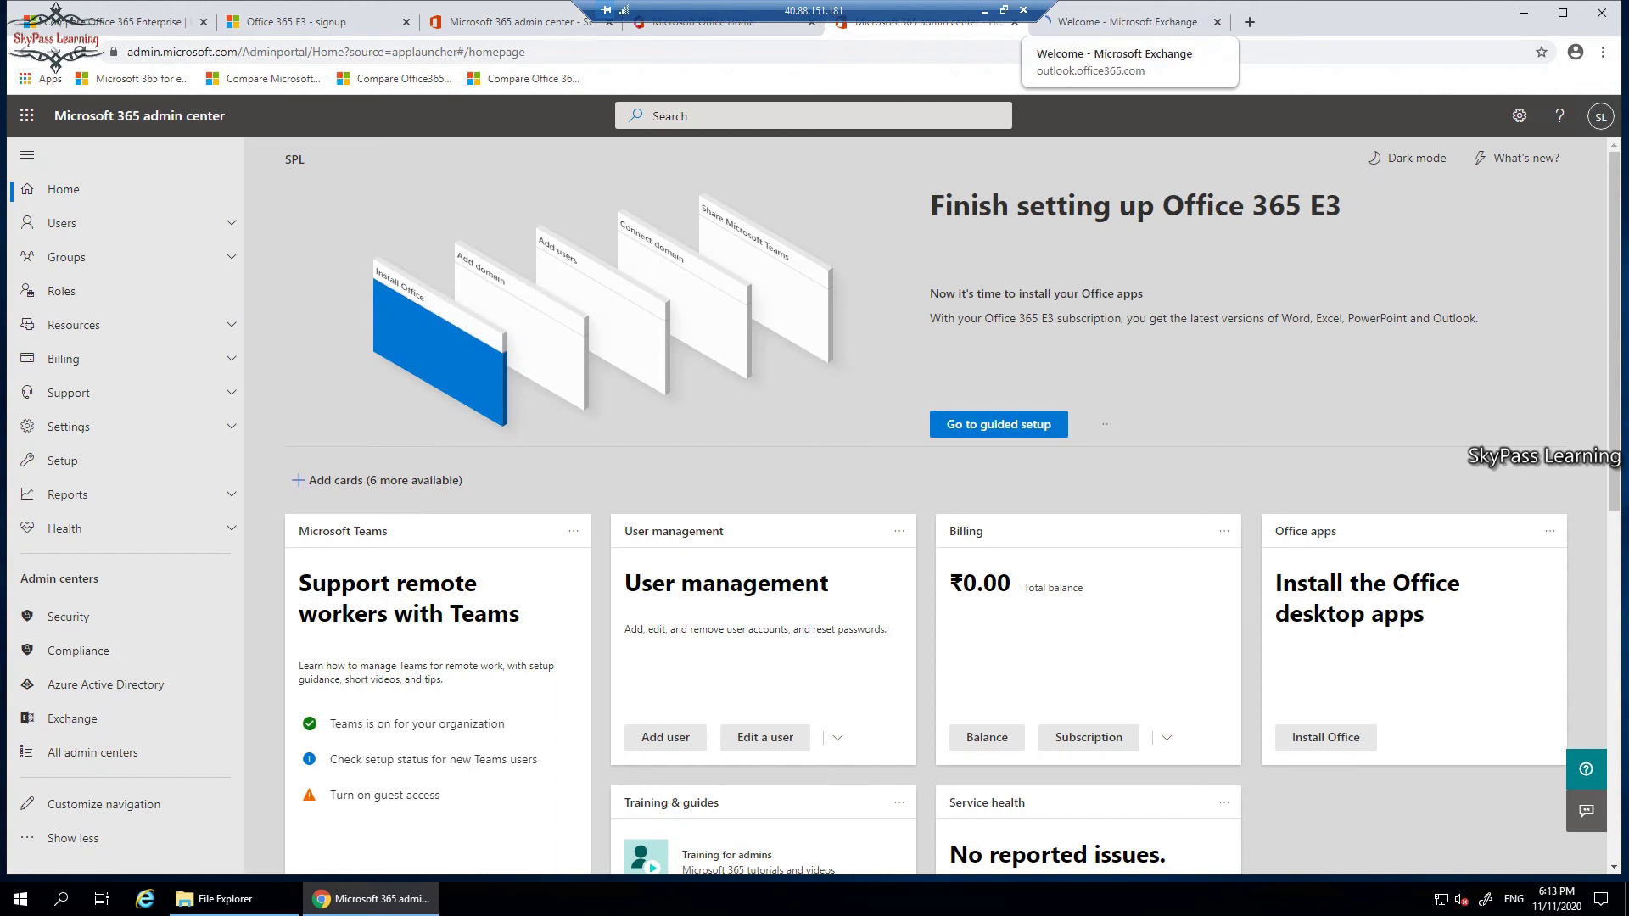
click(1120, 23)
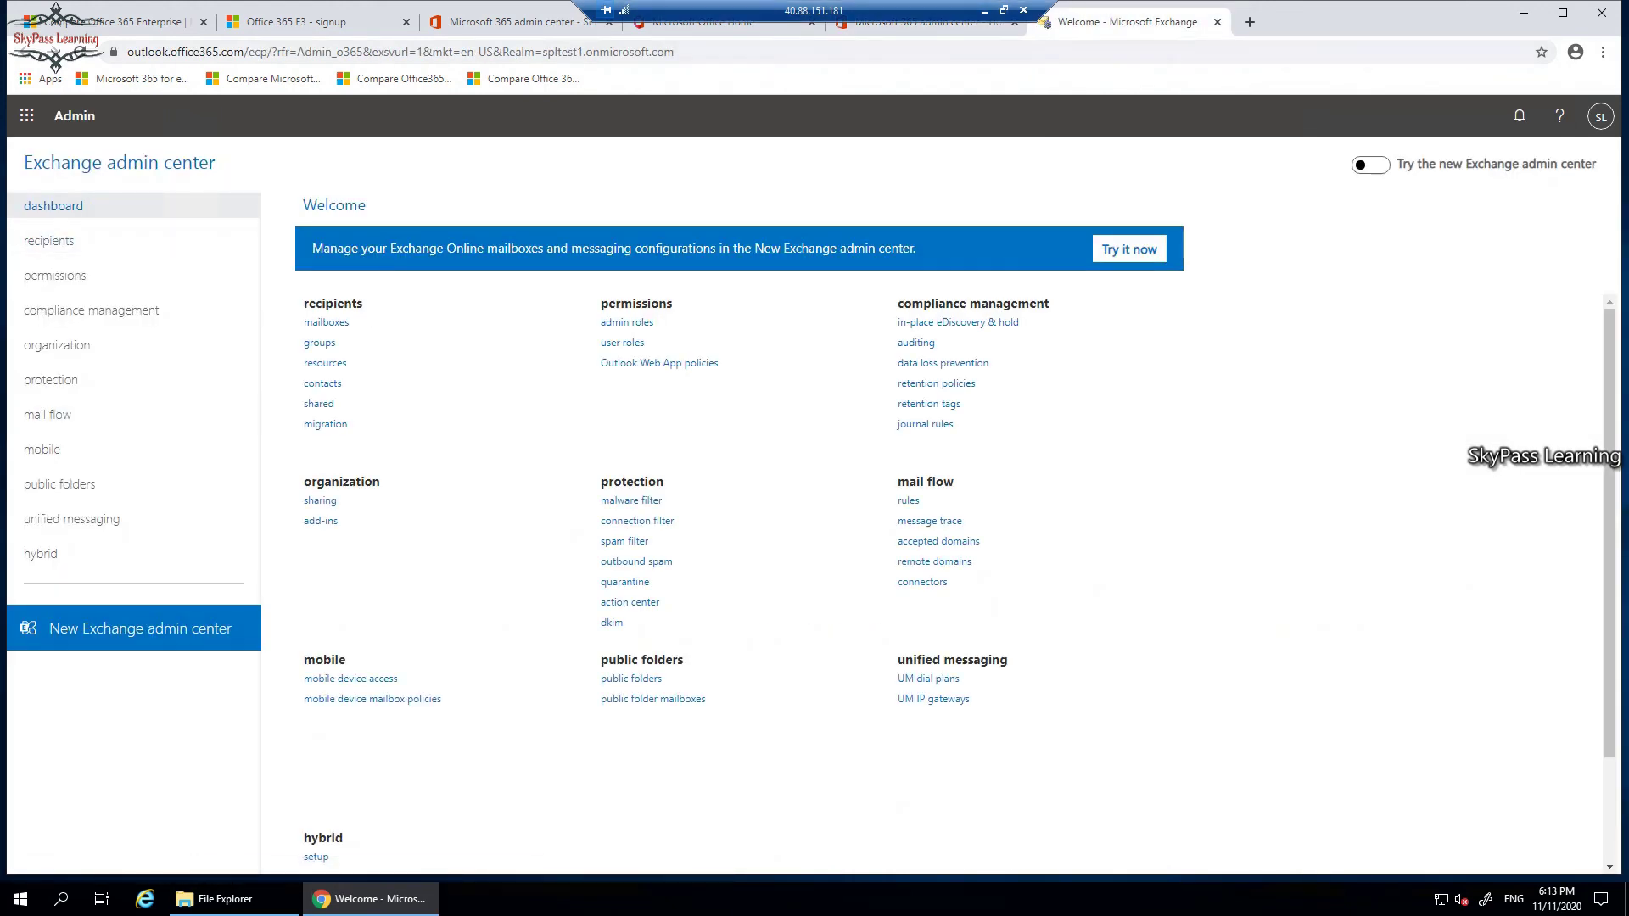
key(ctrl+shift+Tab)
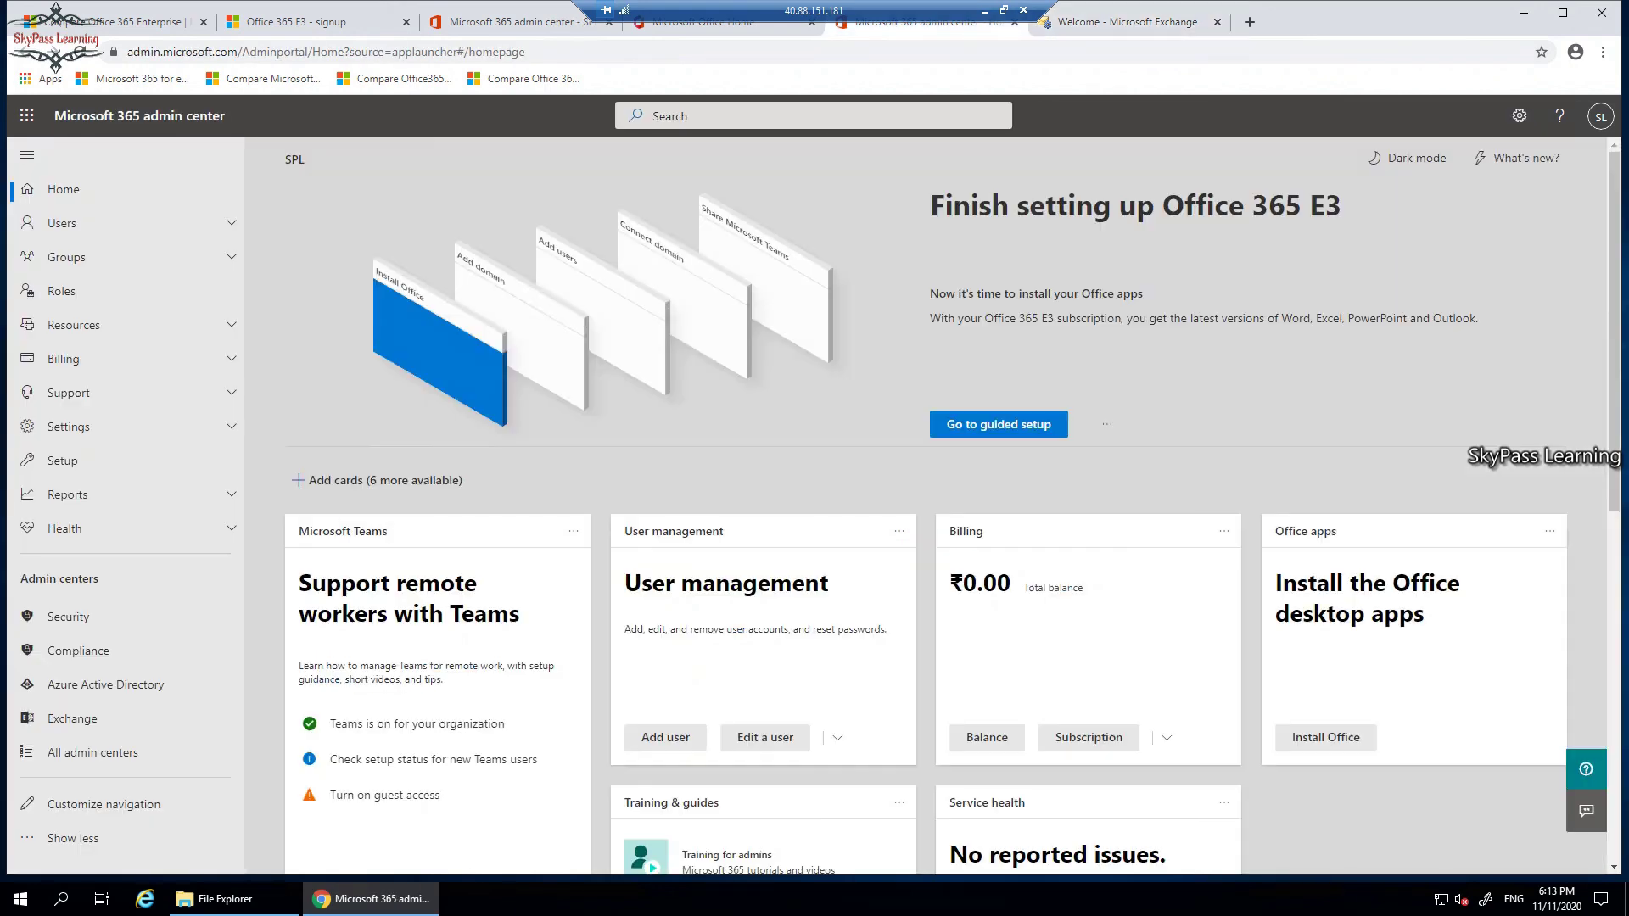
scroll(933, 509, down, 2)
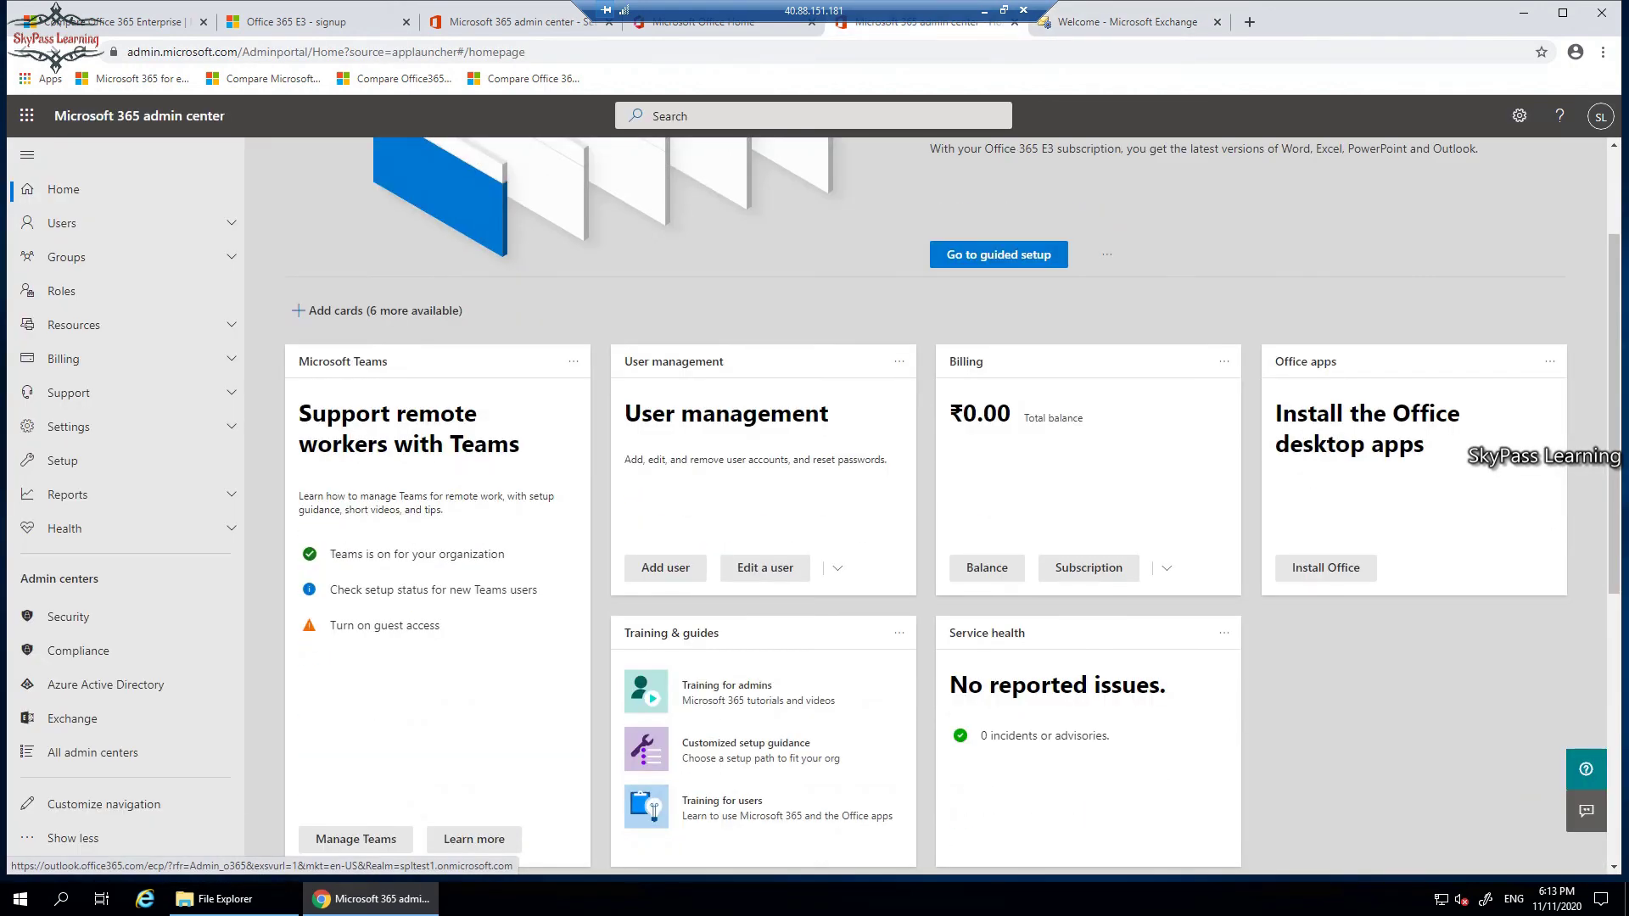
scroll(933, 509, up, 2)
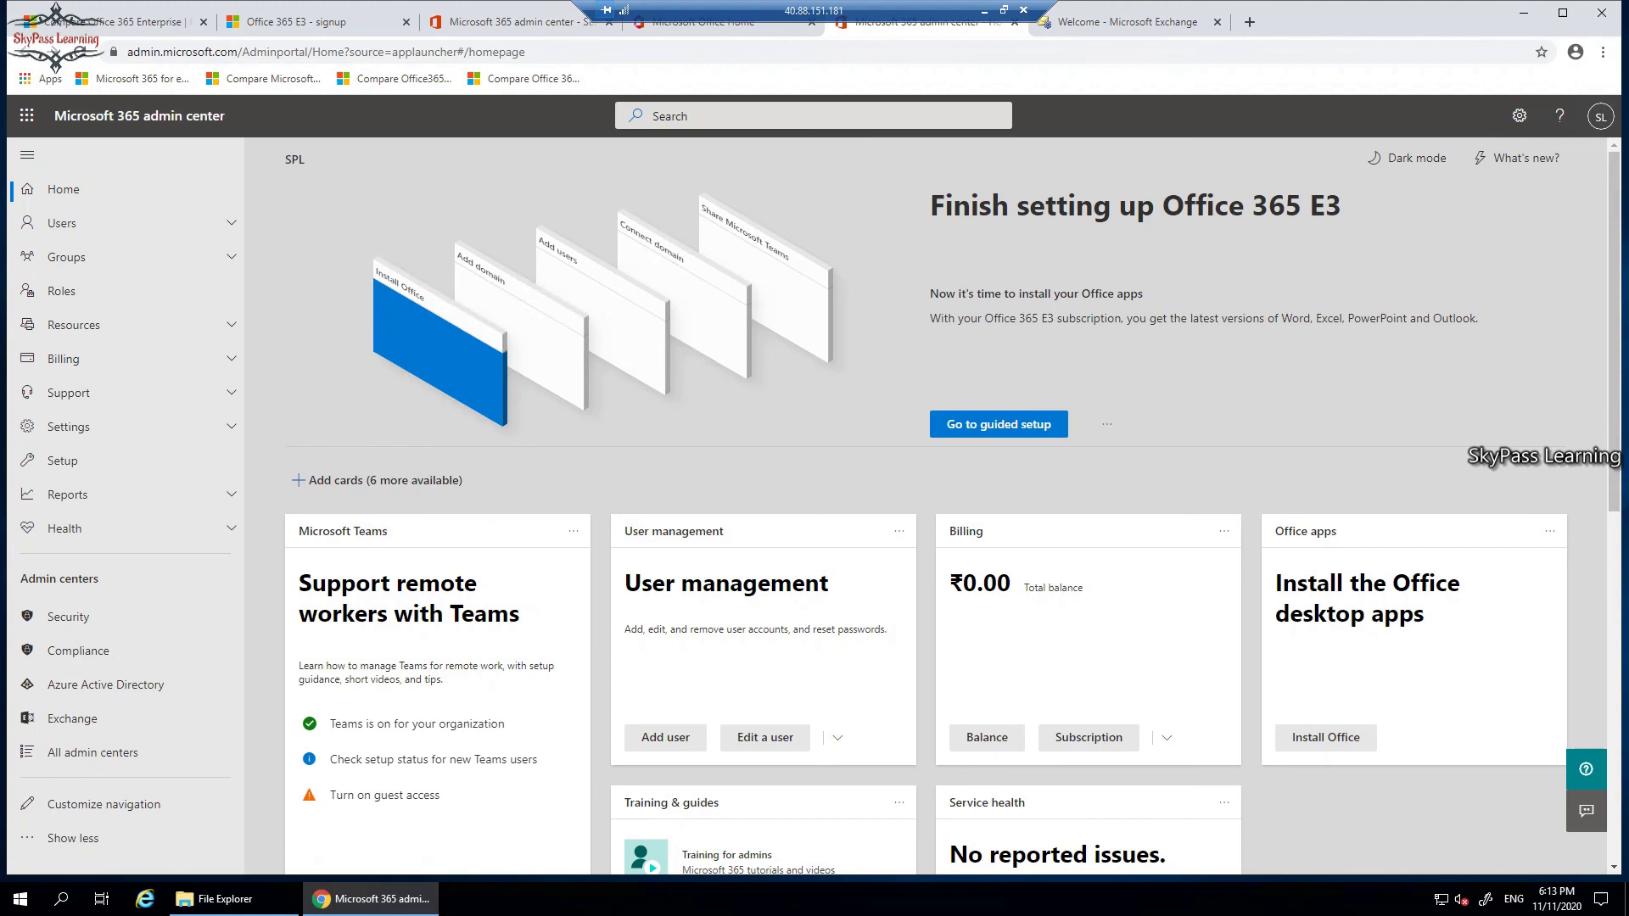
key(ctrl+shift+Tab)
Return to the Compare Office 365 plans page and scroll through the pricing cards.
key(ctrl+shift+Tab)
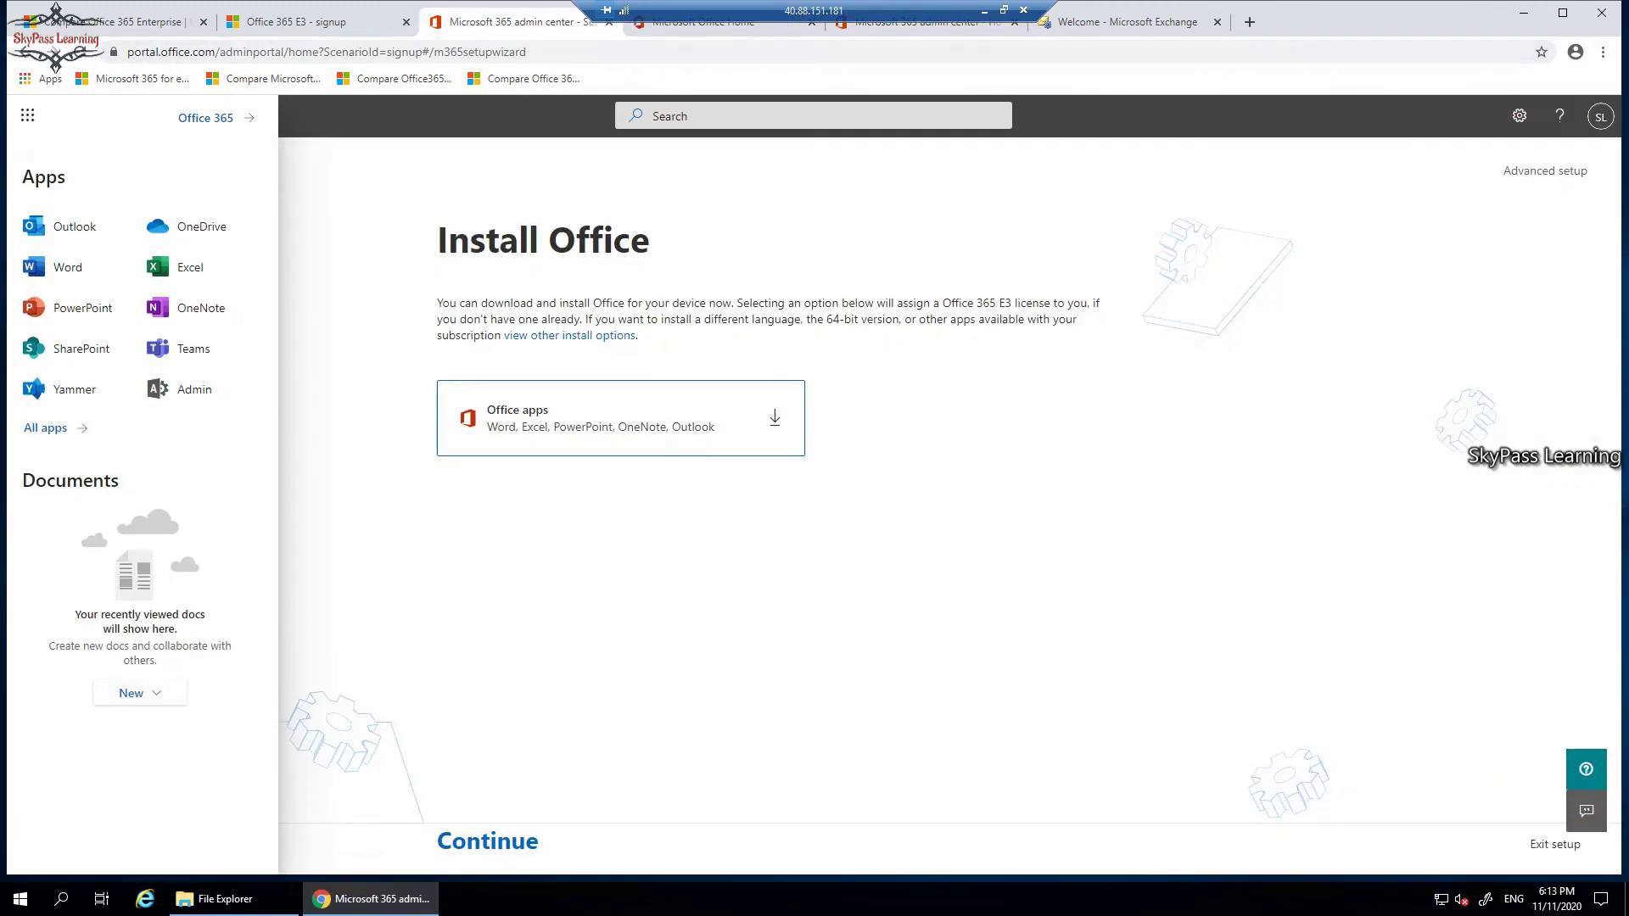
key(ctrl+shift+Tab)
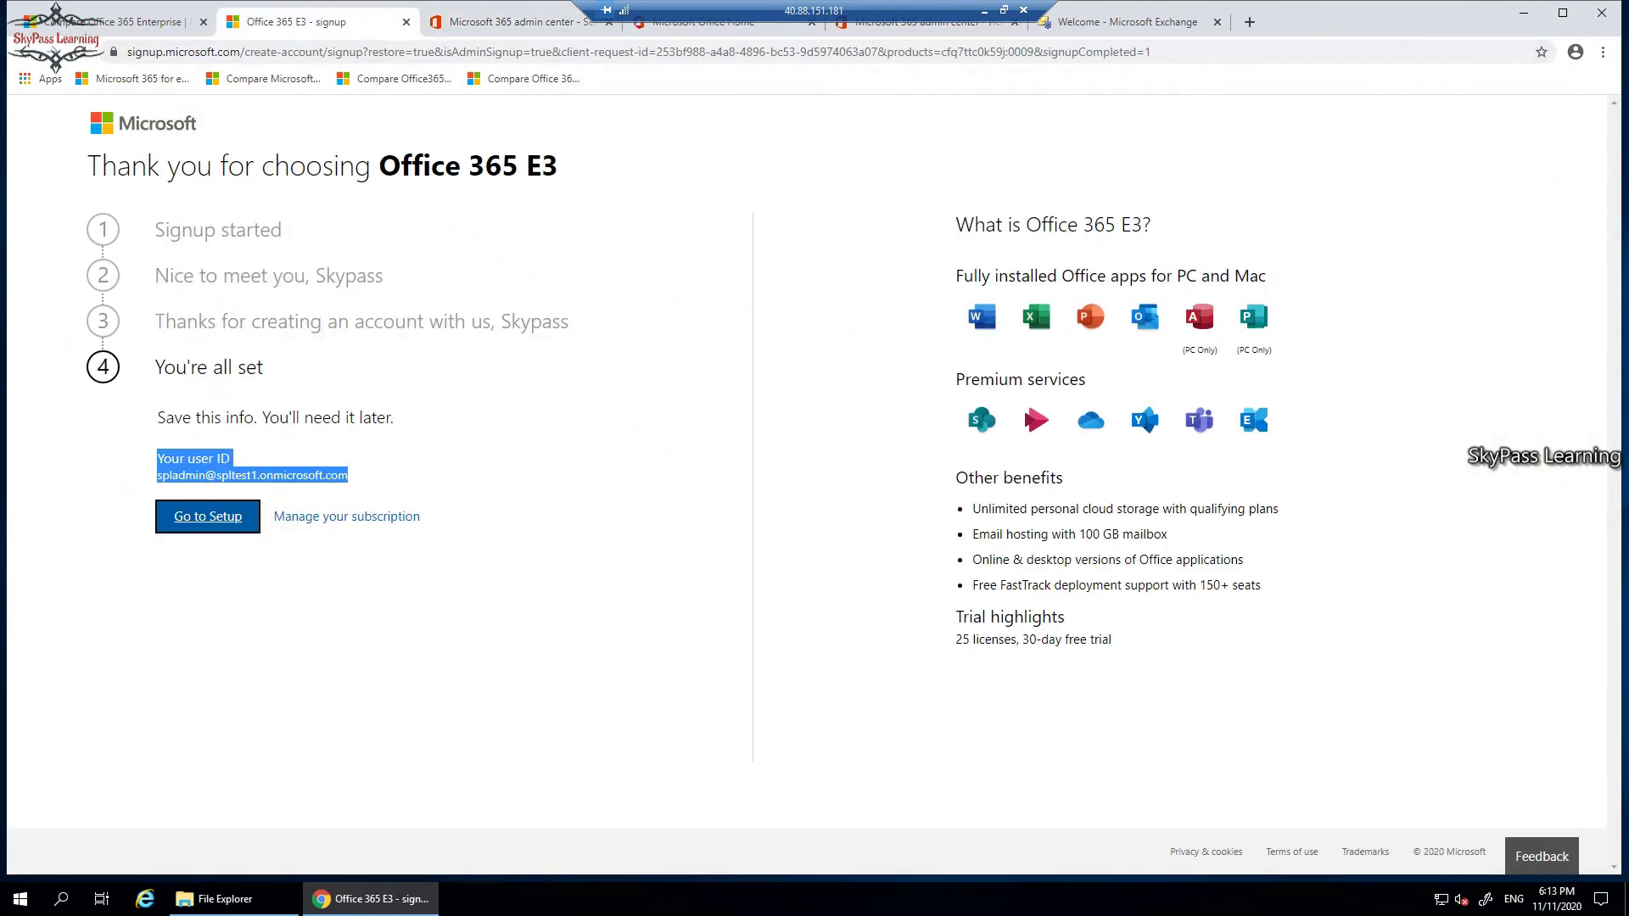
key(ctrl+shift+Tab)
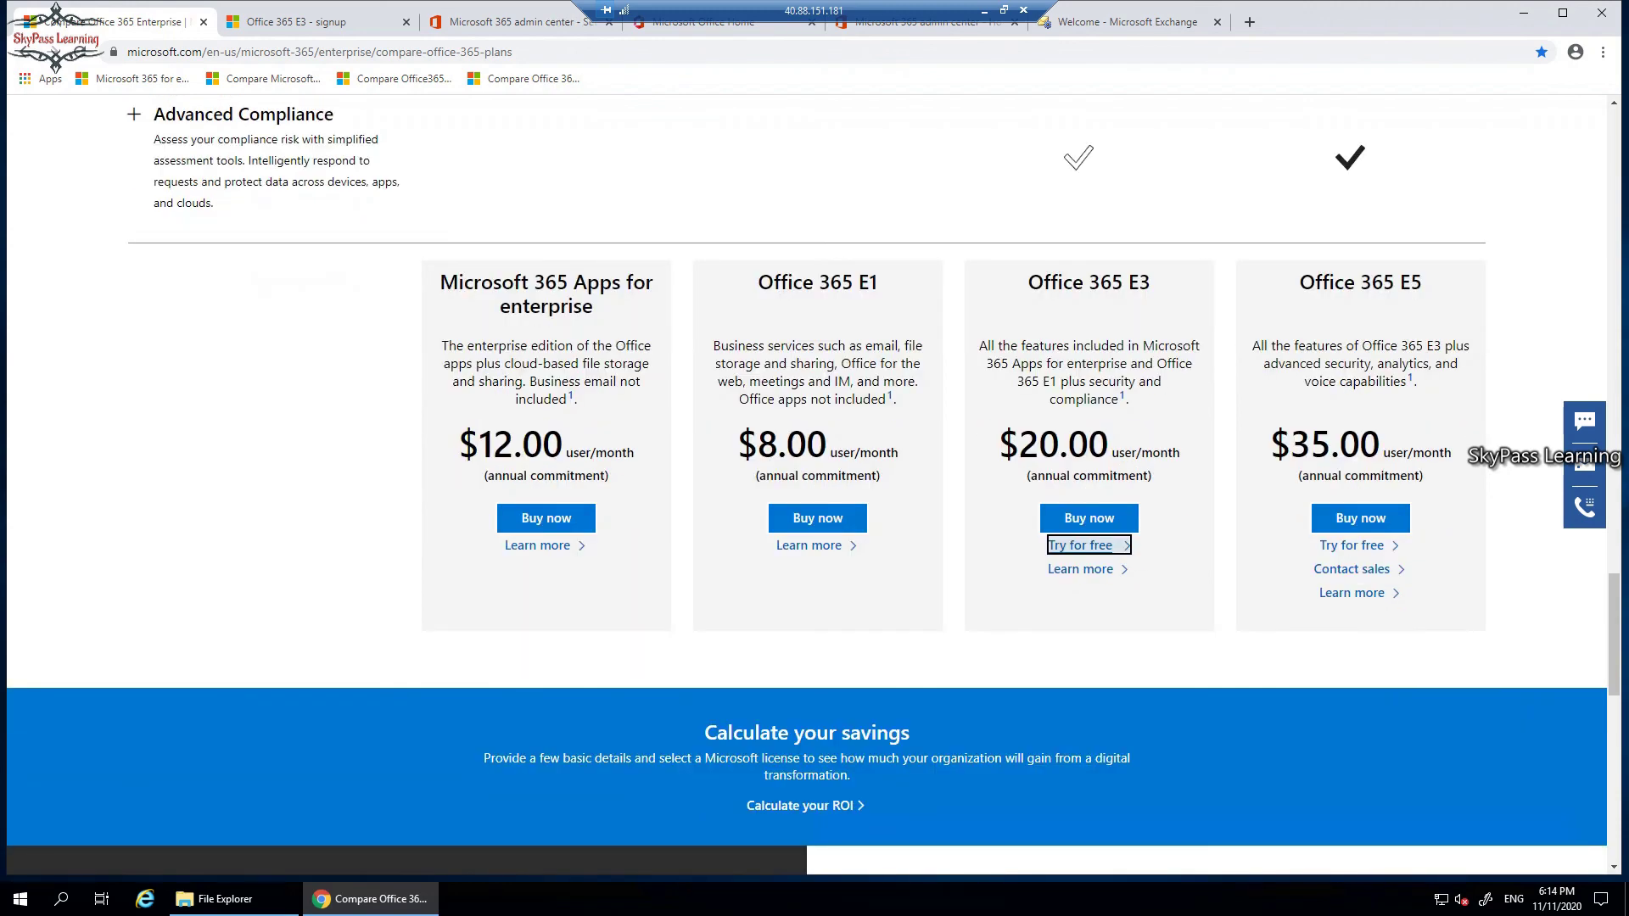
scroll(806, 484, down, 1)
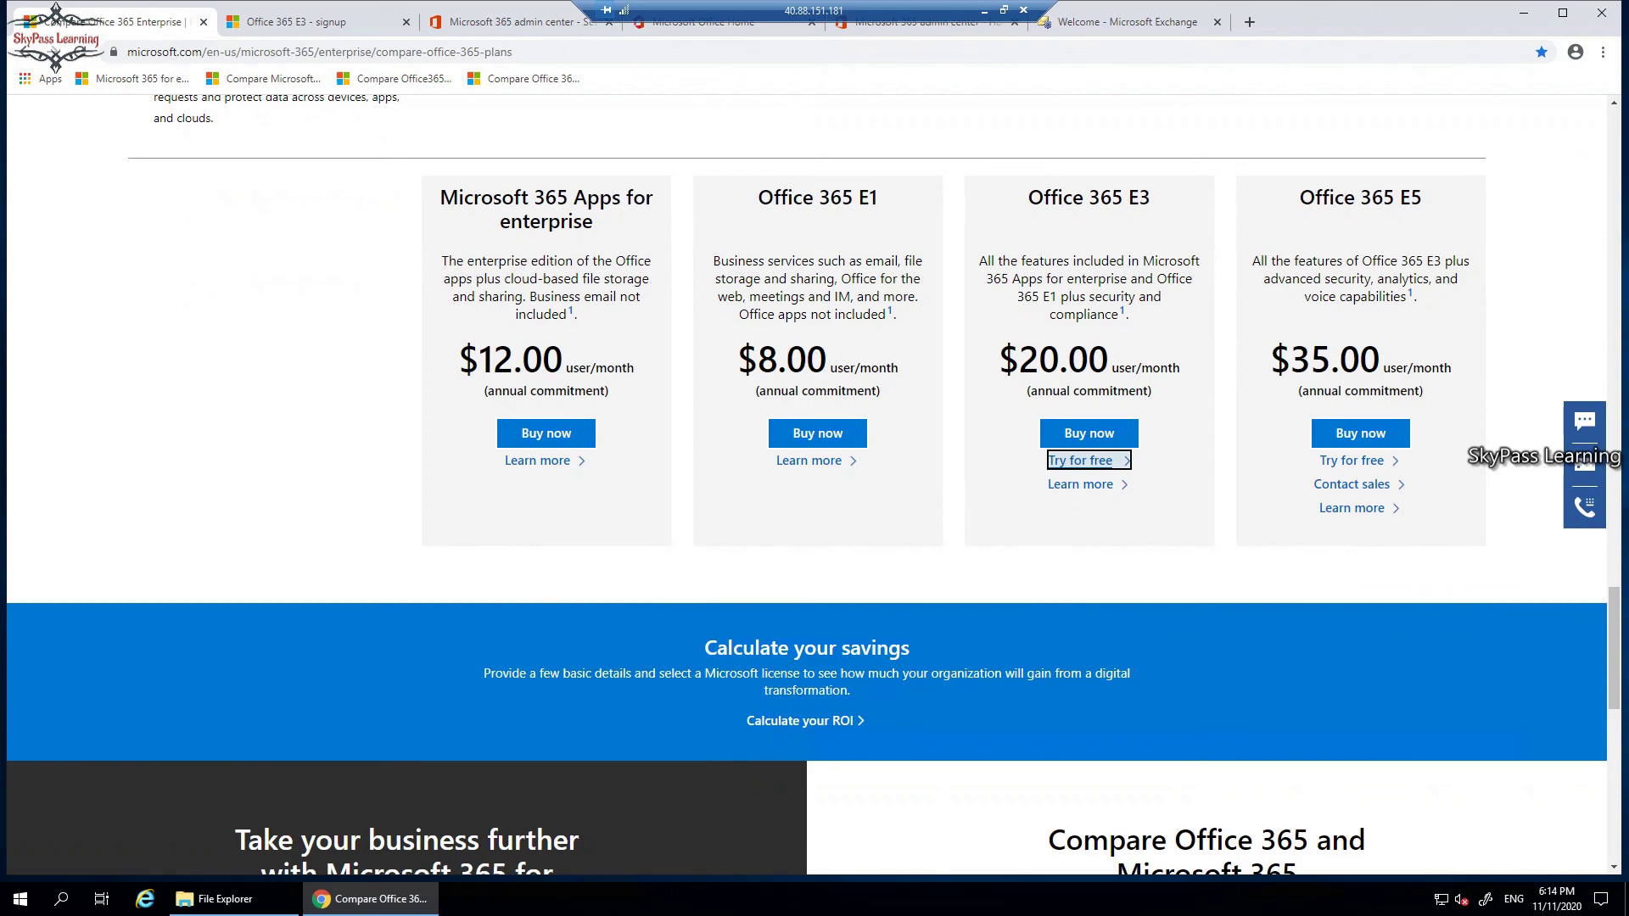
scroll(806, 484, down, 12)
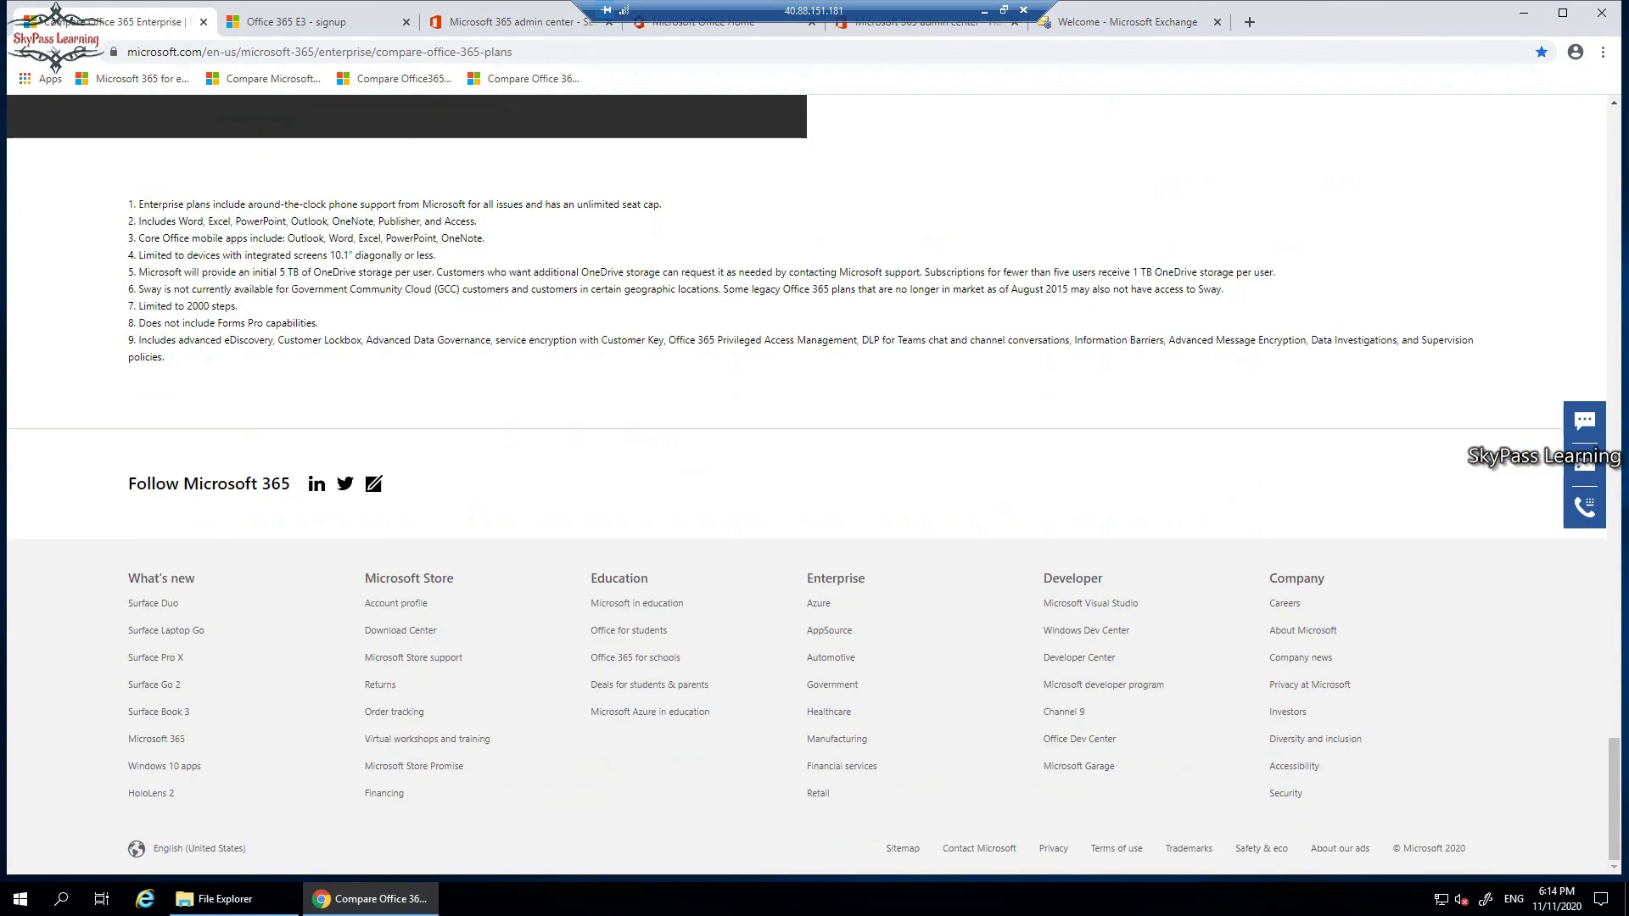
scroll(806, 483, up, 12)
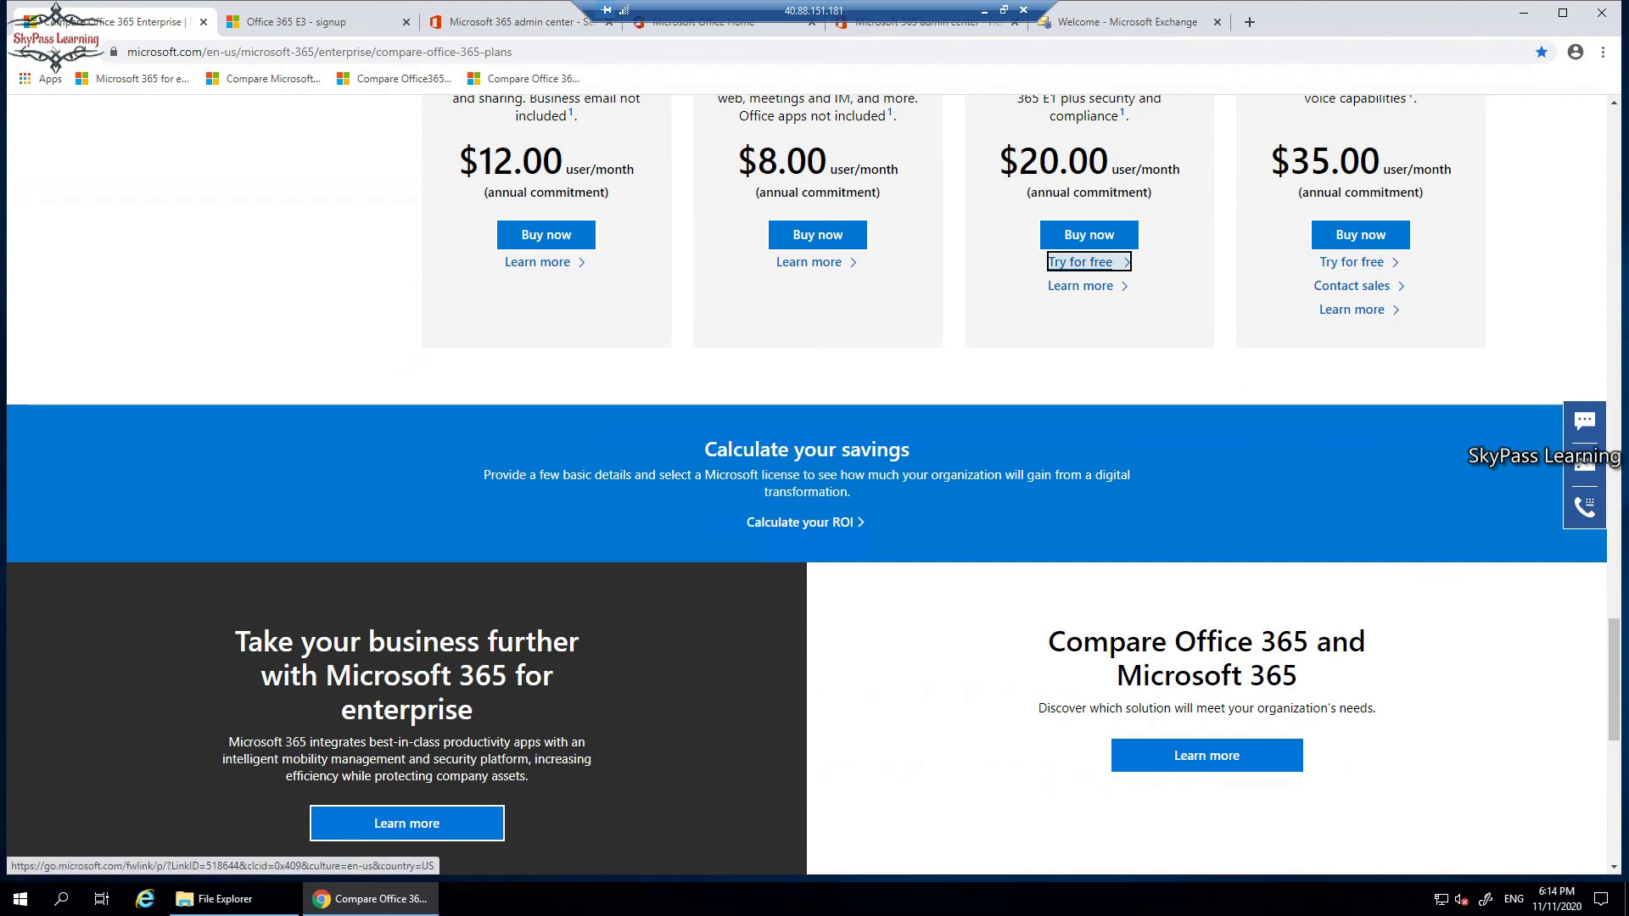
scroll(806, 484, up, 4)
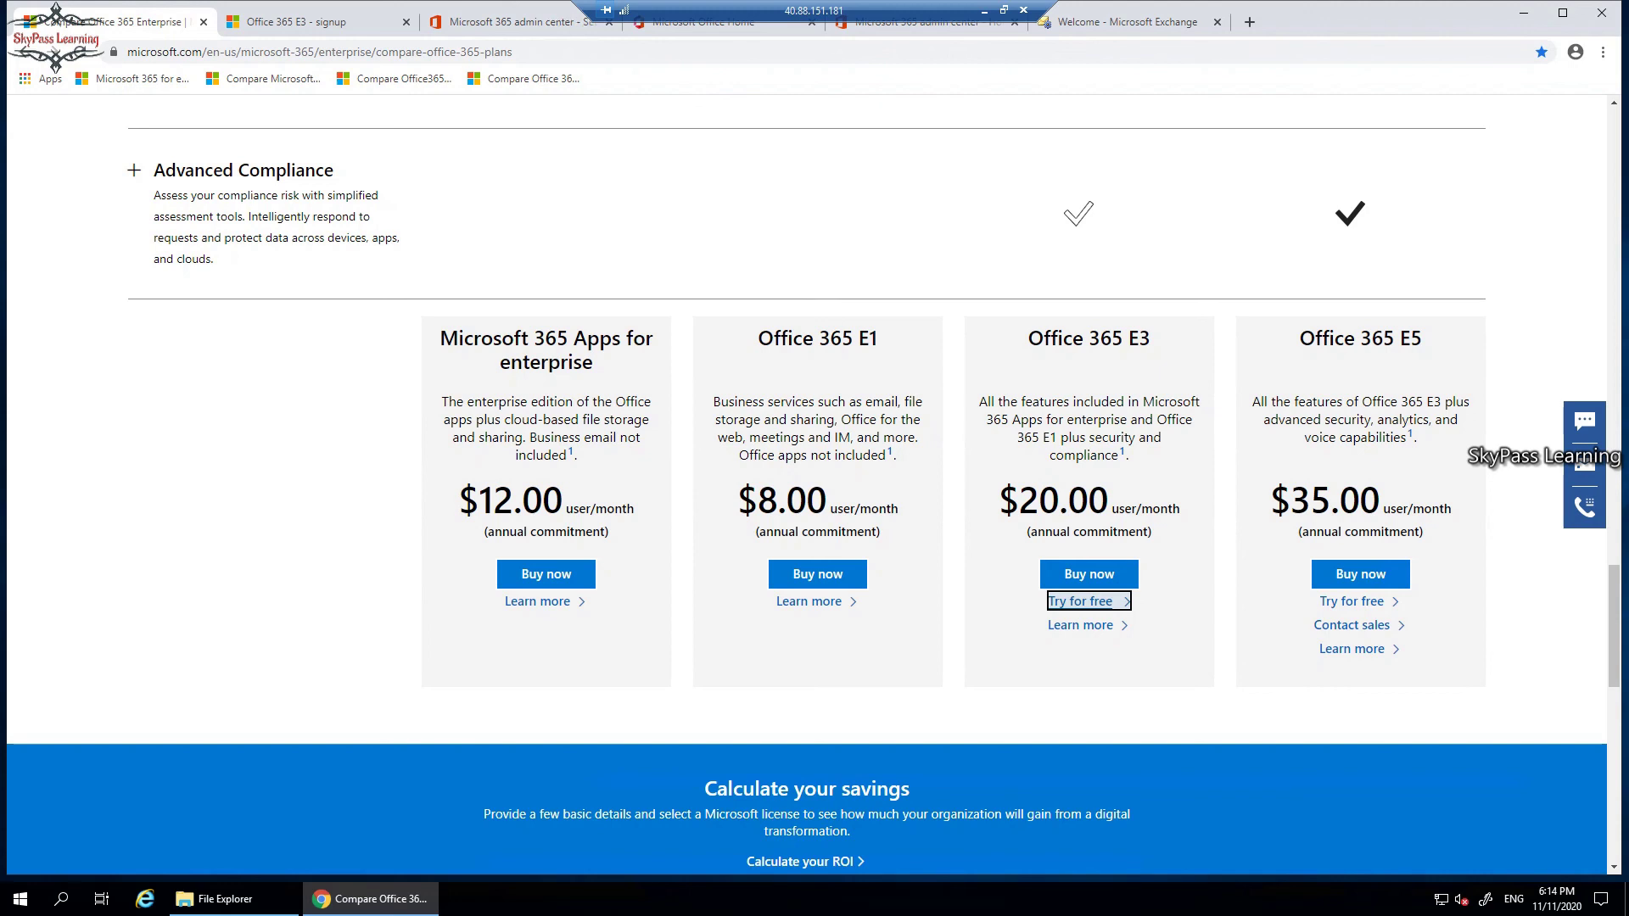
Highlight the E3 $20.00 price and review the feature rows, like E5-only threat protection.
drag(1112, 503, 1000, 502)
scroll(807, 484, up, 5)
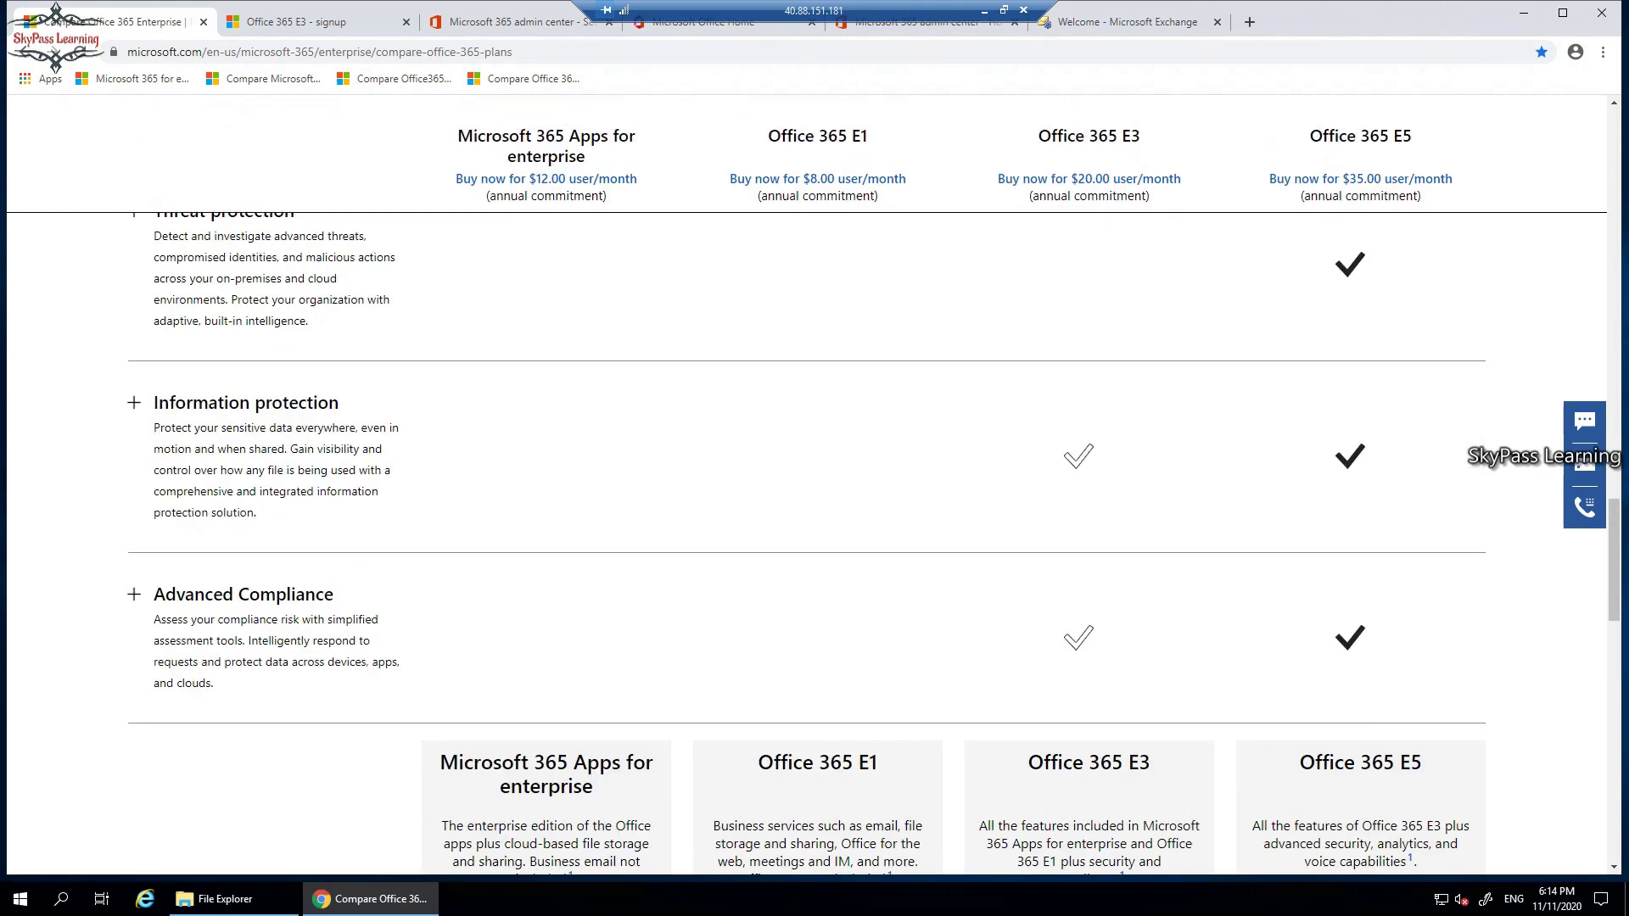
scroll(807, 543, up, 6)
scroll(807, 543, down, 4)
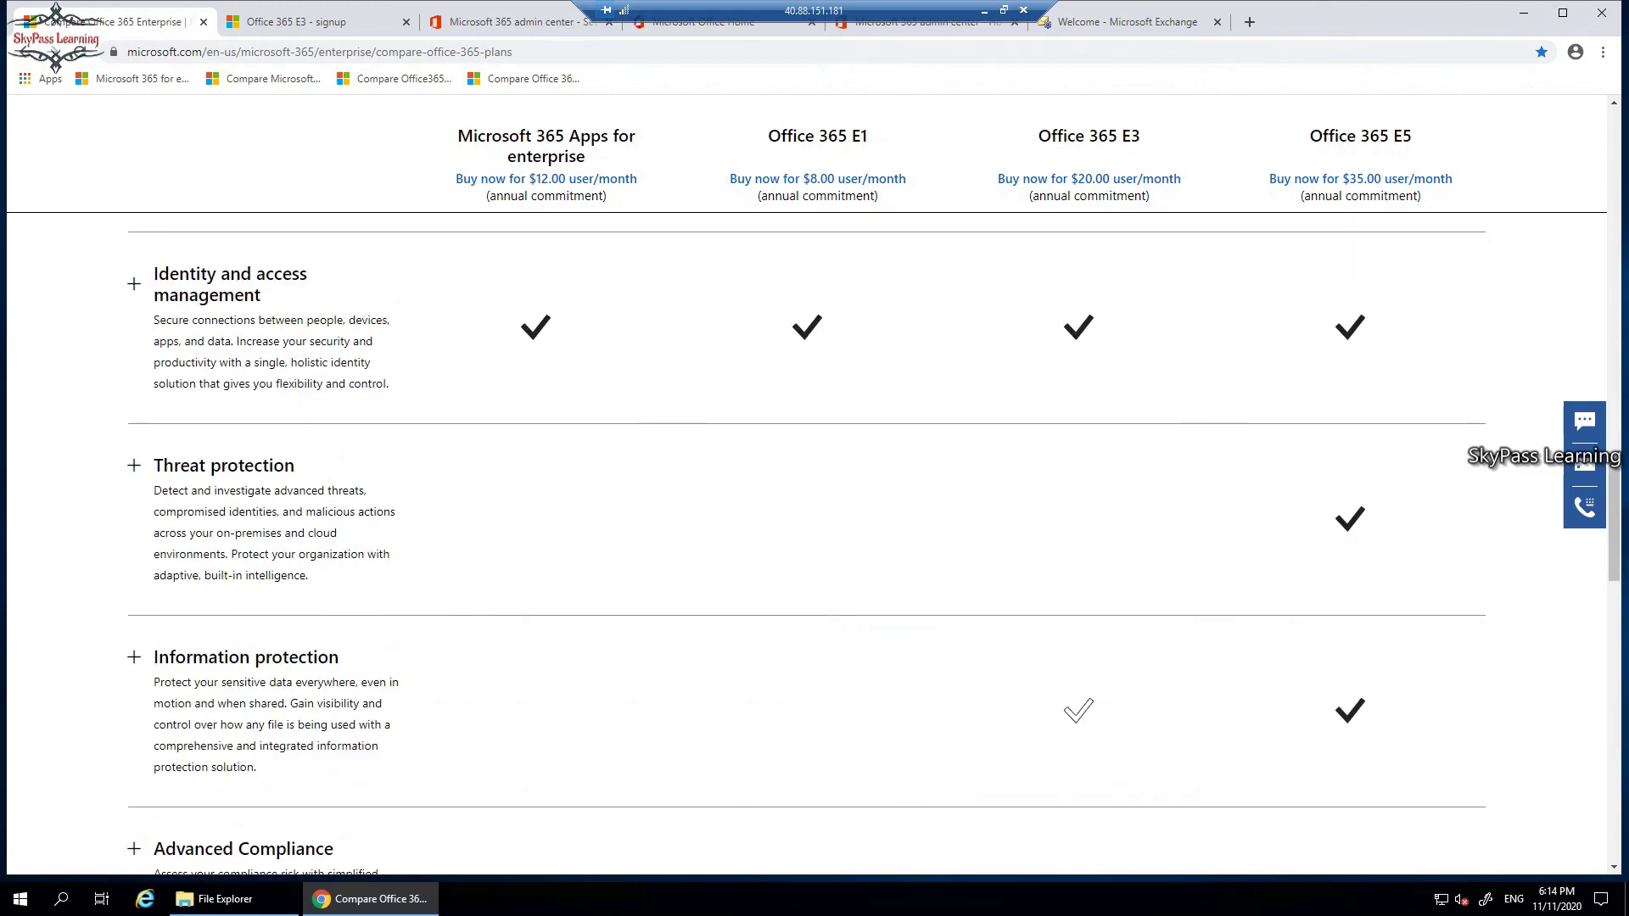
scroll(806, 543, down, 6)
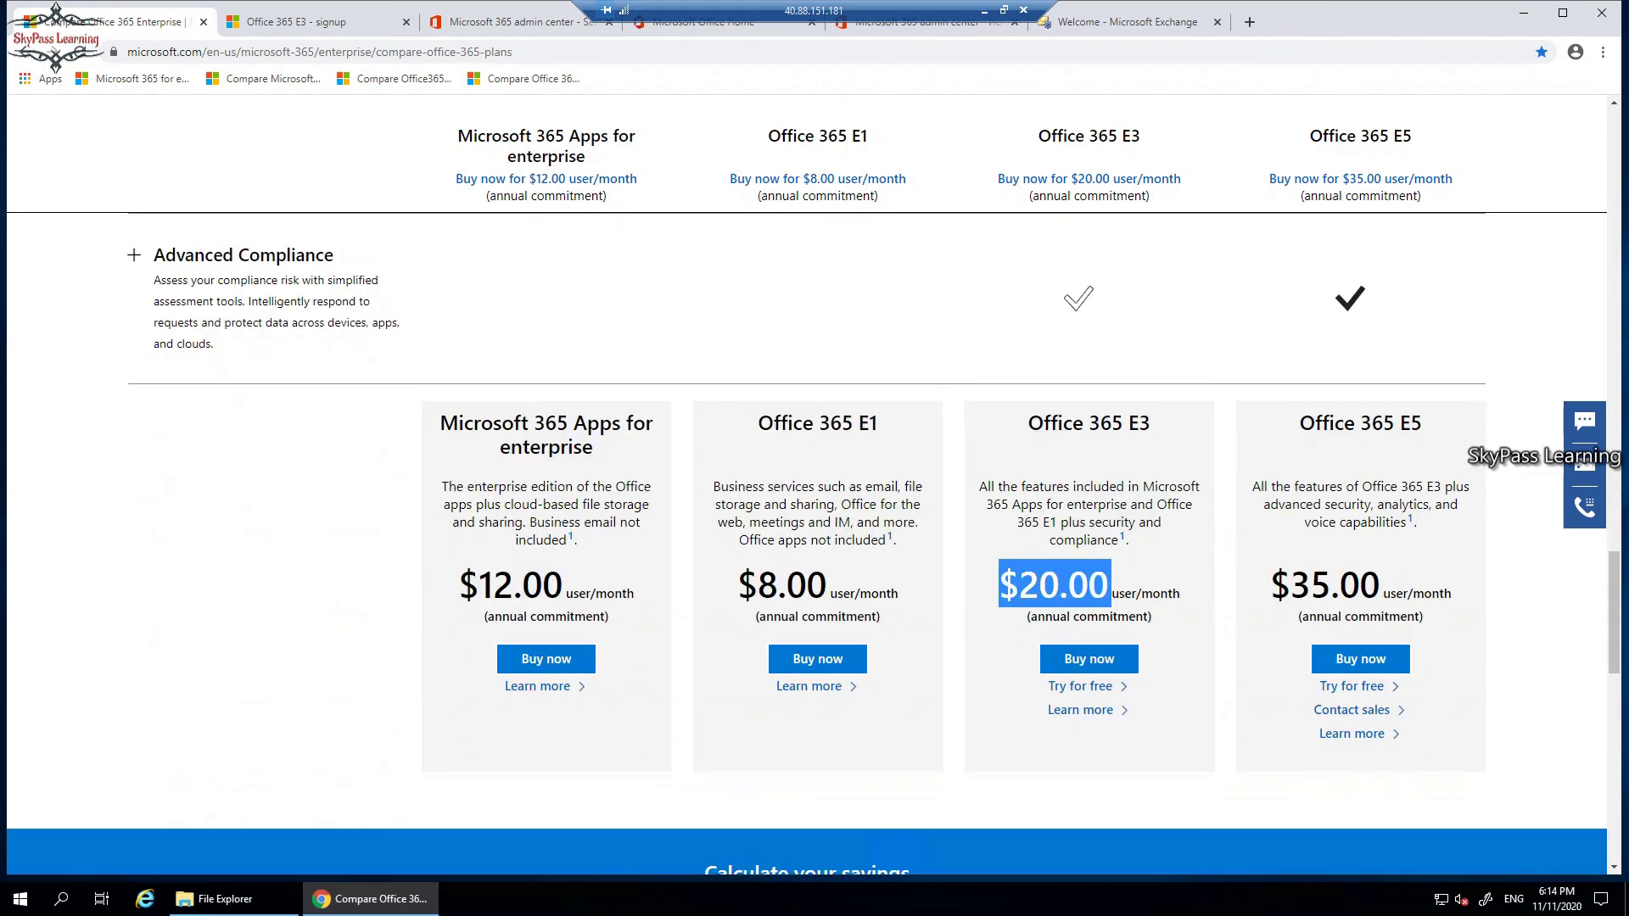
scroll(807, 543, up, 4)
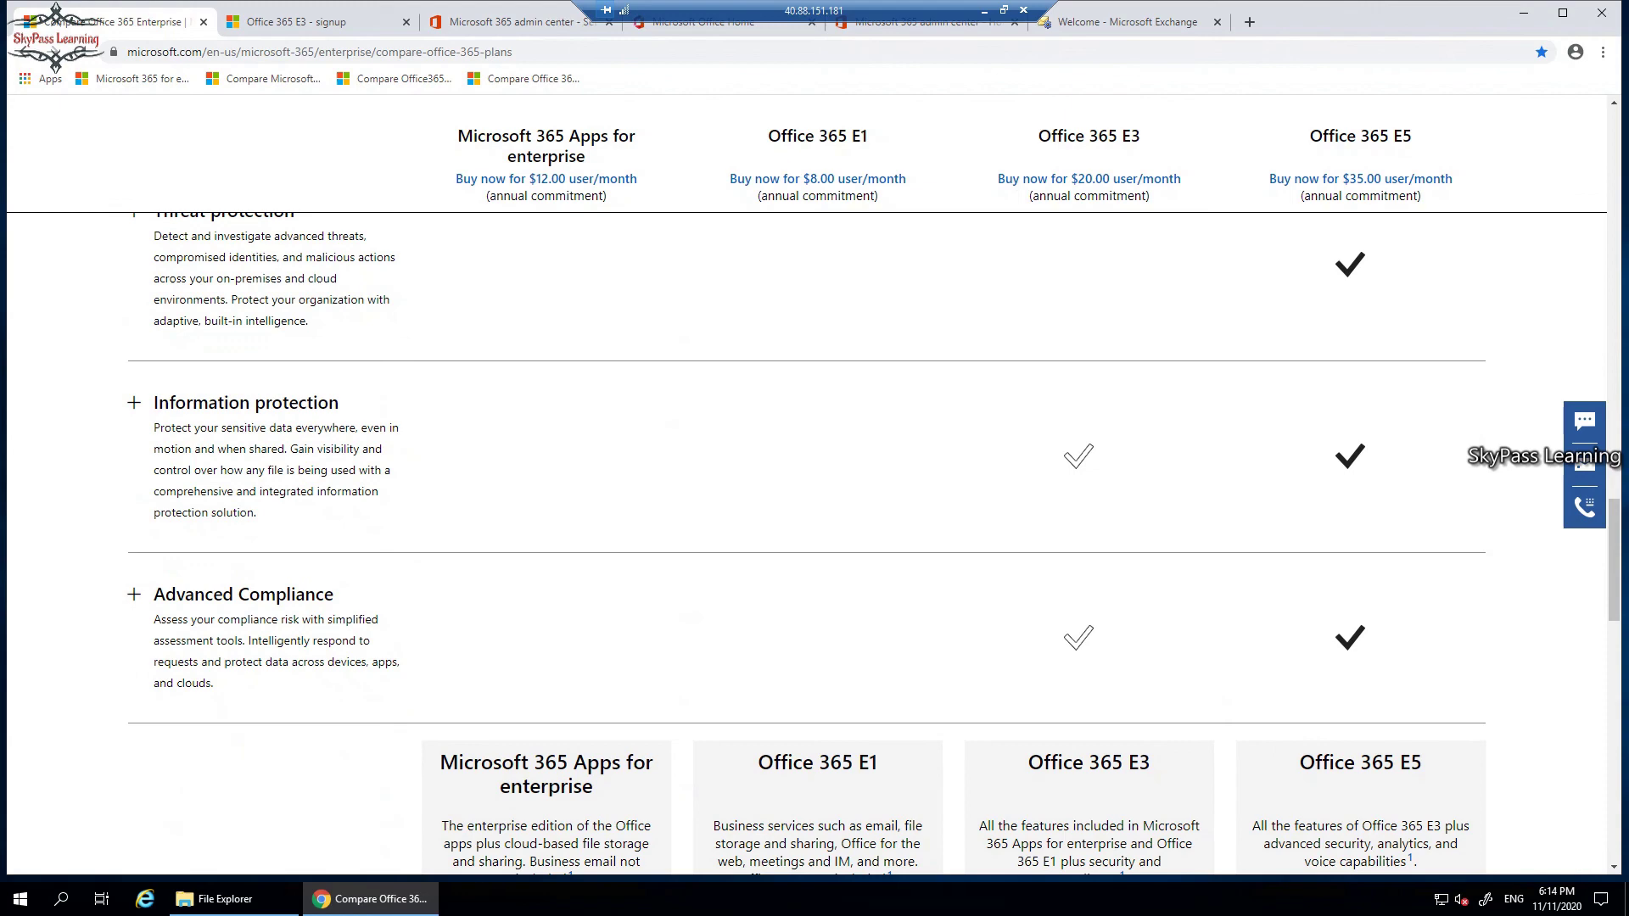
scroll(806, 543, up, 2)
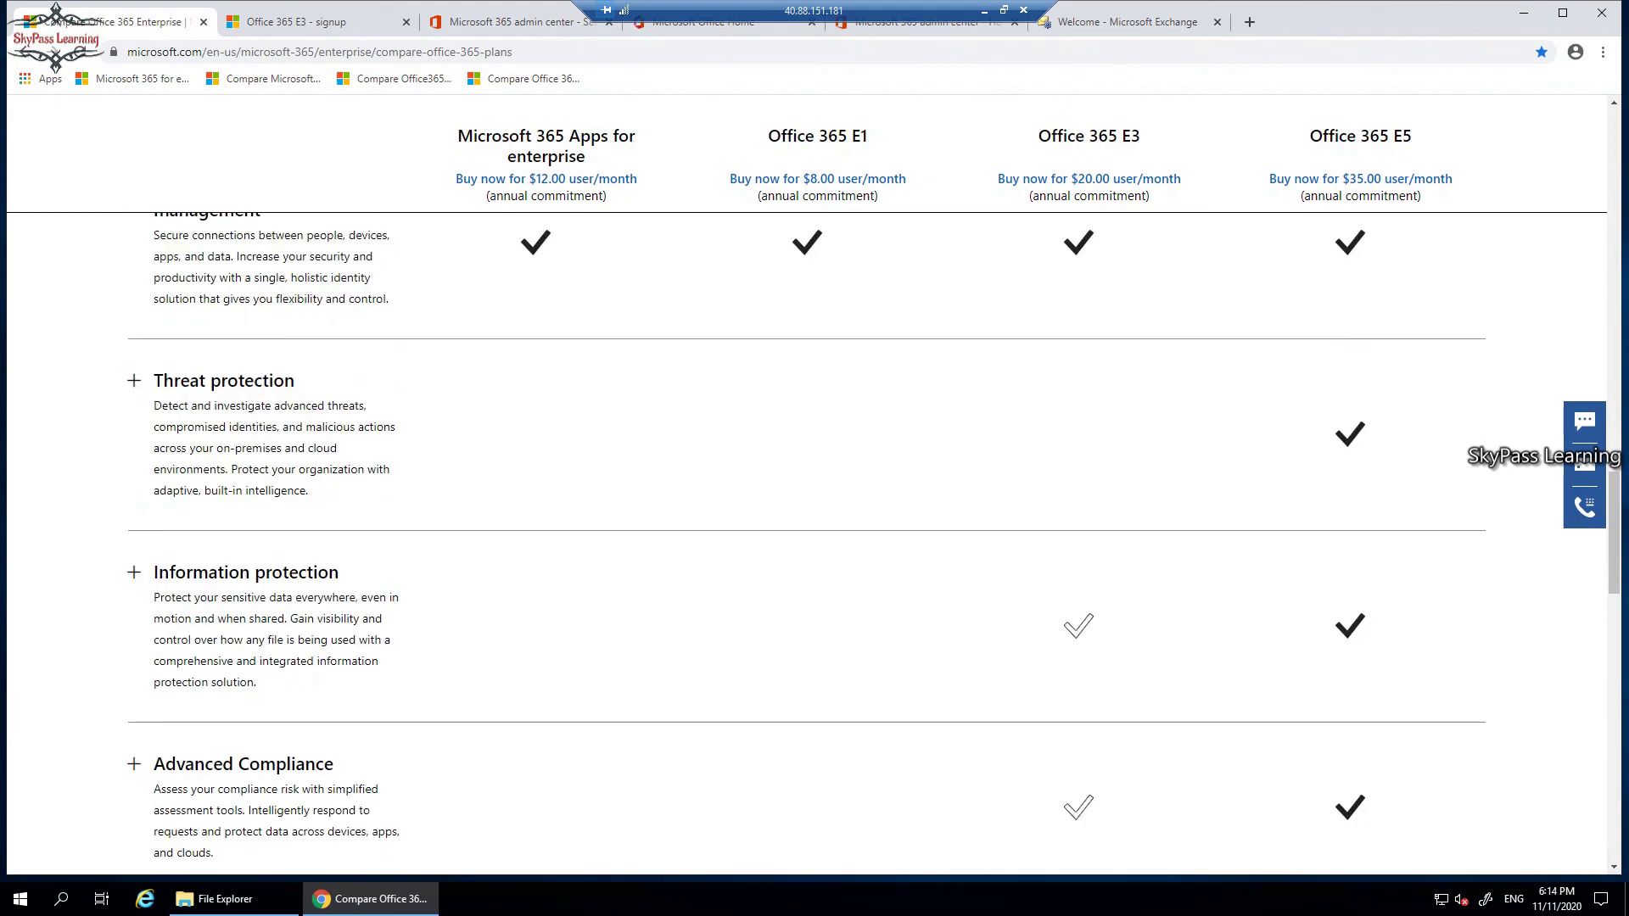
scroll(807, 543, up, 10)
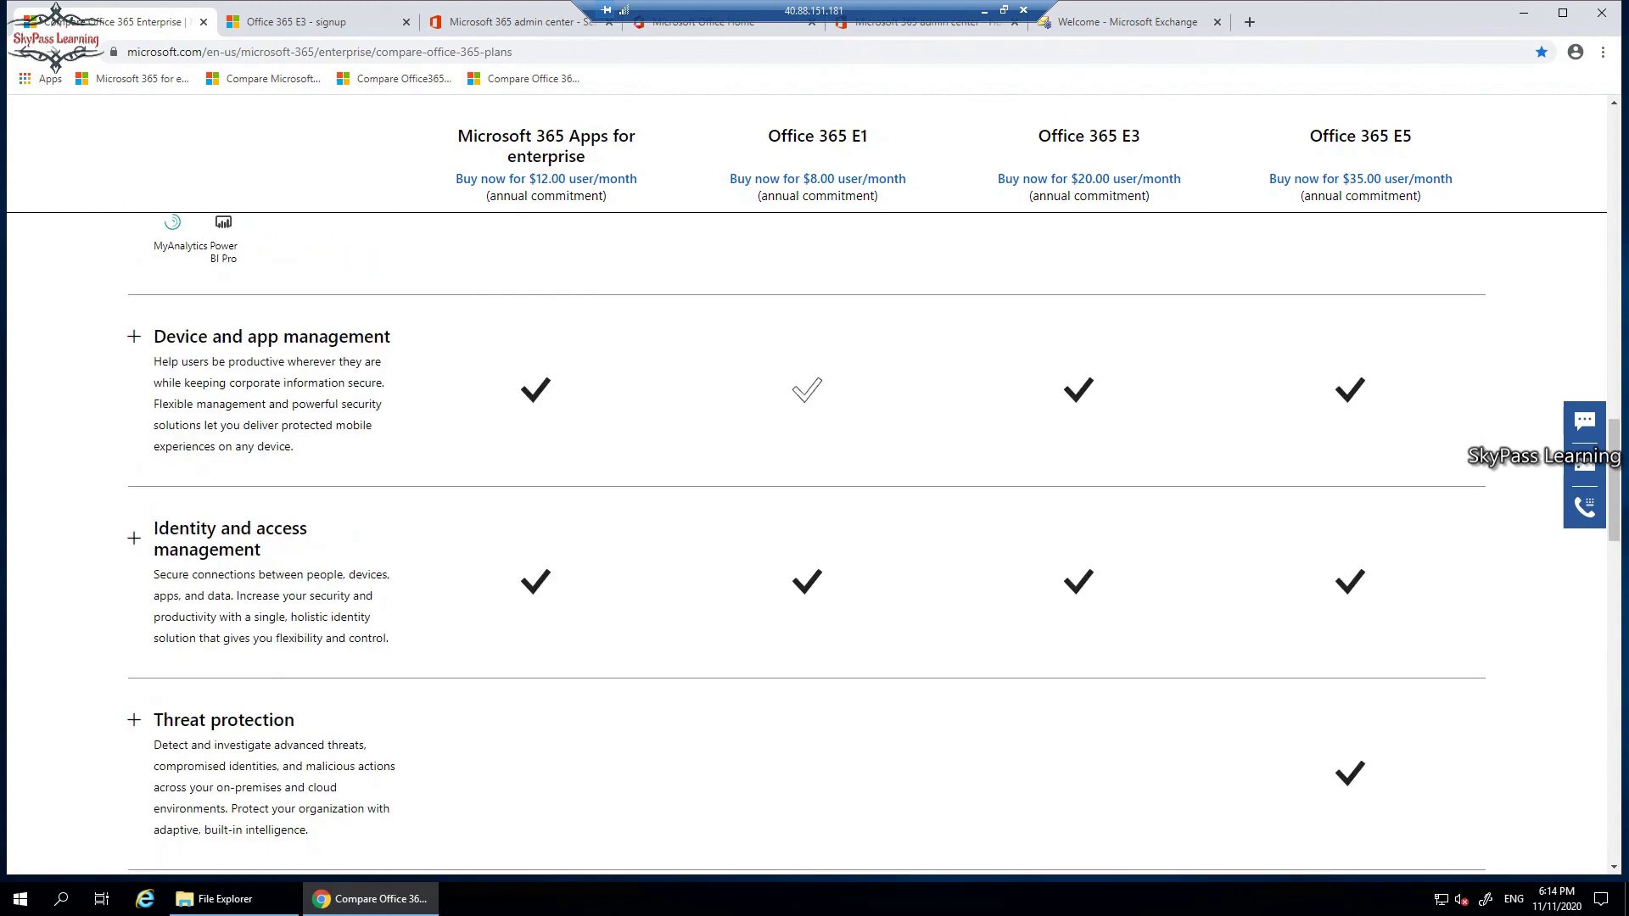